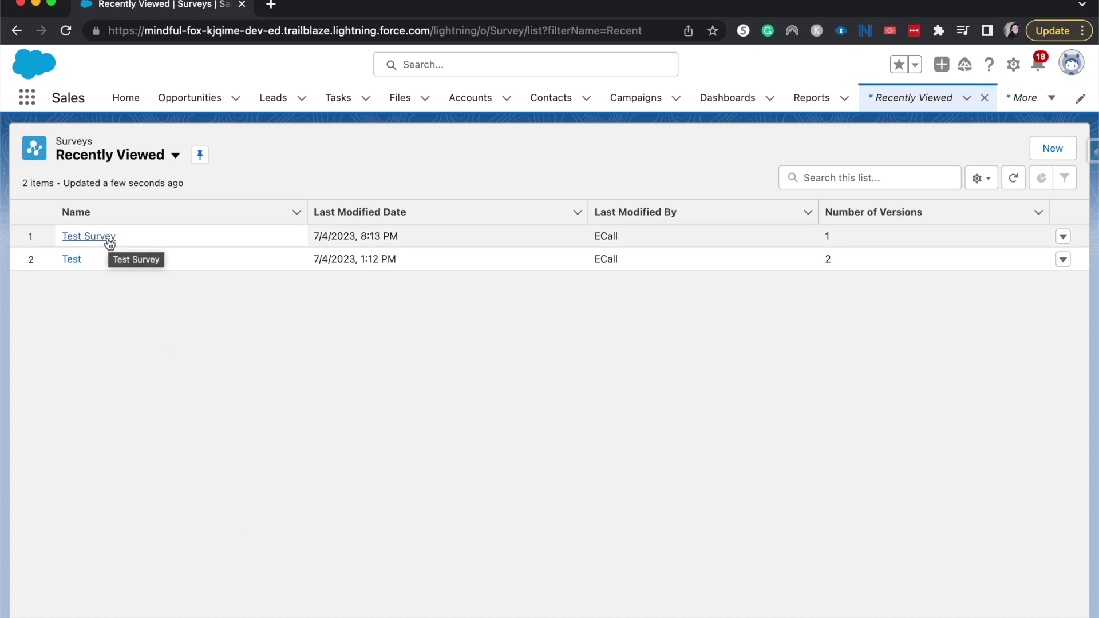
# - Show the row actions menu for Test Survey in the Recently Viewed list
pyautogui.click(1063, 237)
# - Open Test Survey's latest version, archive version 1, and confirm creating version 2
pyautogui.click(993, 275)
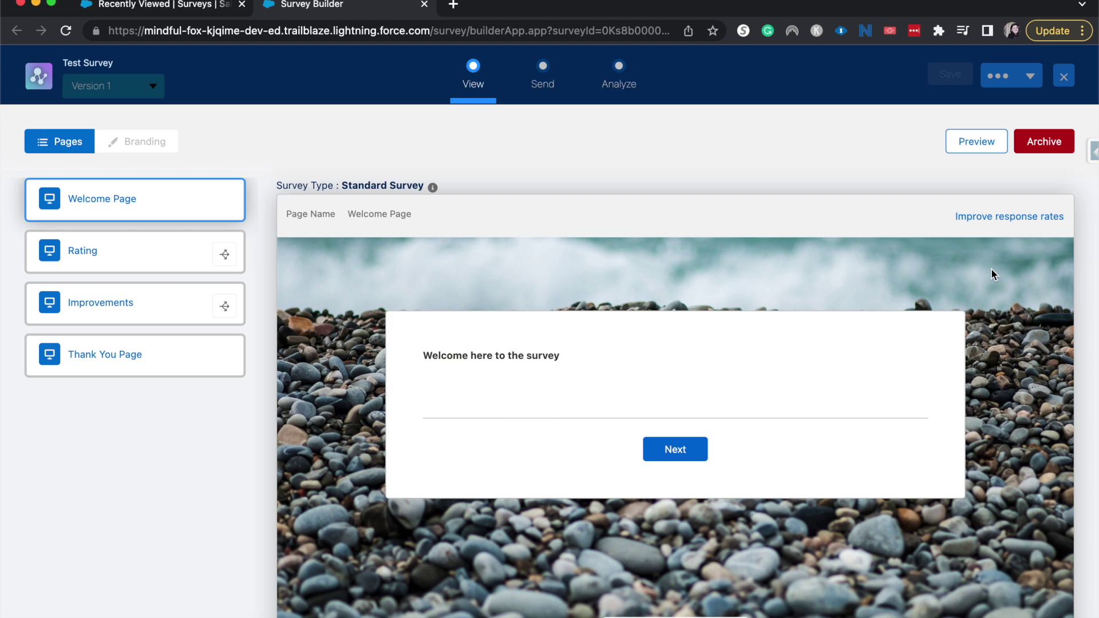
pyautogui.click(1025, 143)
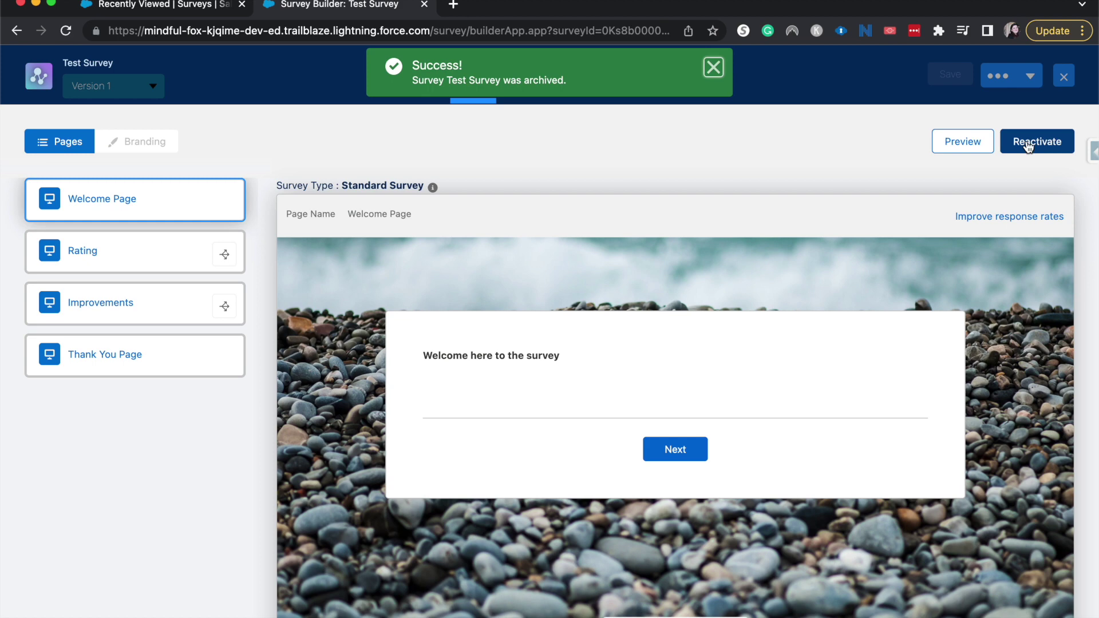
pyautogui.click(1001, 76)
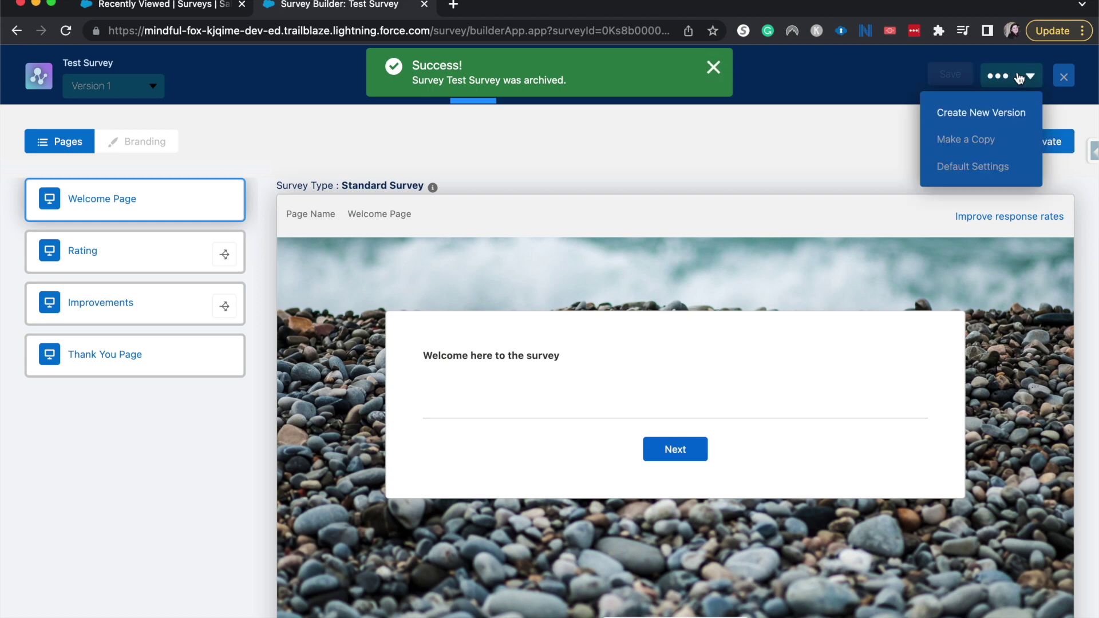
pyautogui.click(1002, 107)
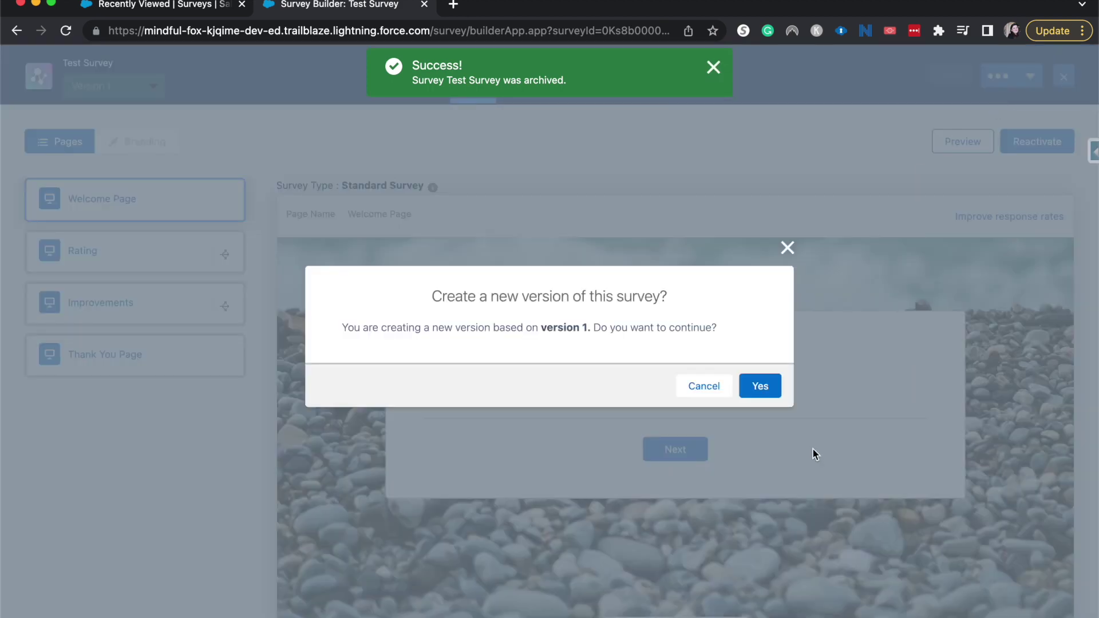
pyautogui.click(755, 385)
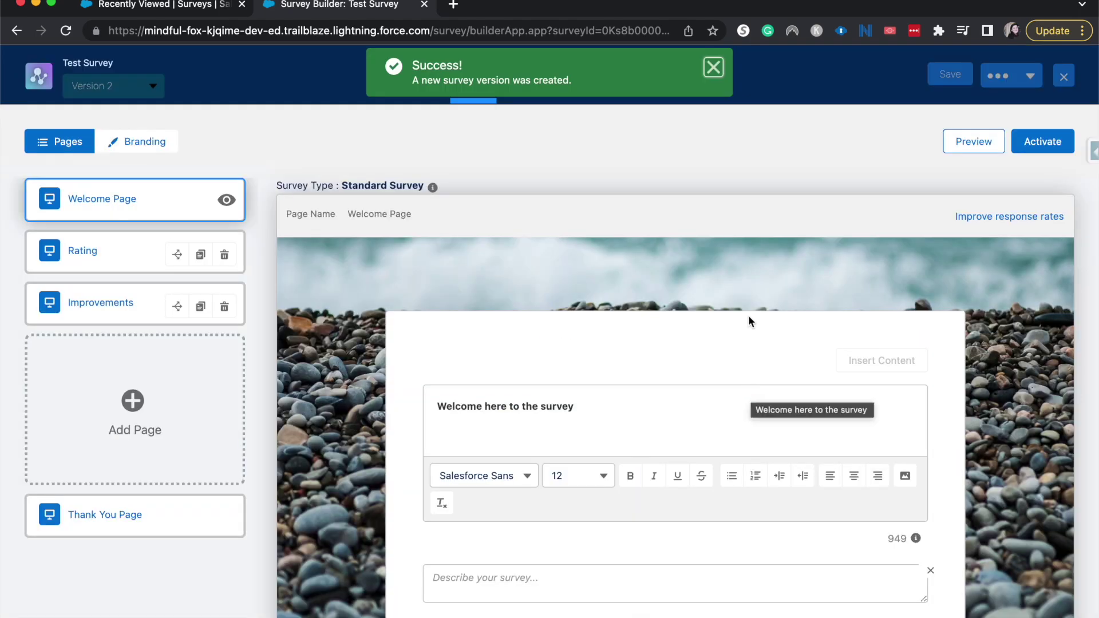
pyautogui.scroll(-2, 873, 329)
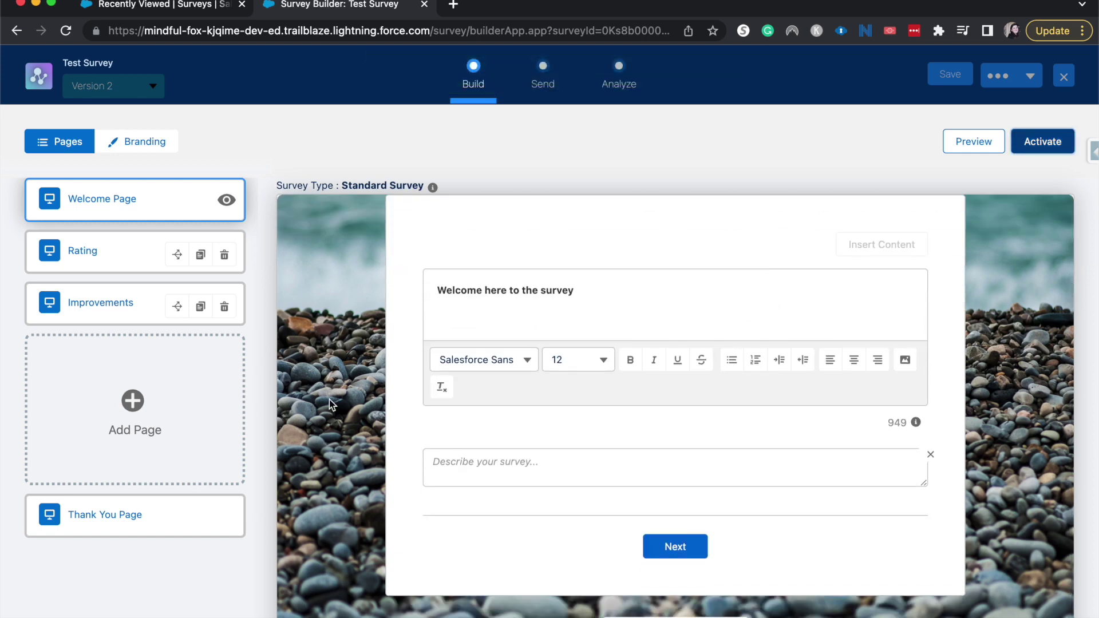
# - Upload cool pattern (1).jpg as the Branding background image
pyautogui.click(138, 142)
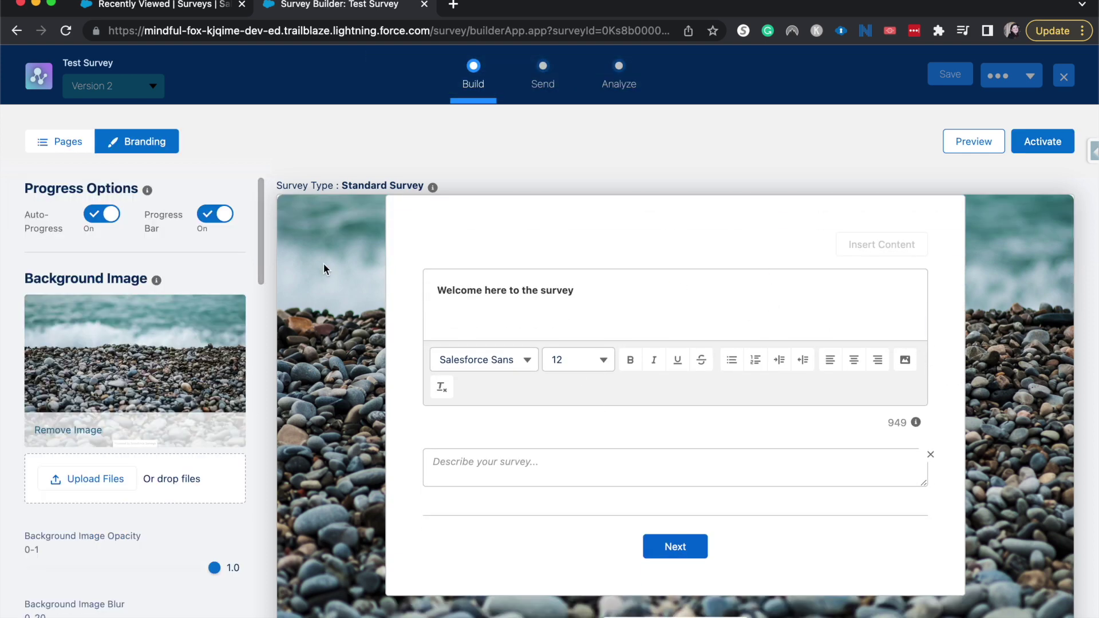
pyautogui.click(95, 477)
pyautogui.doubleClick(340, 212)
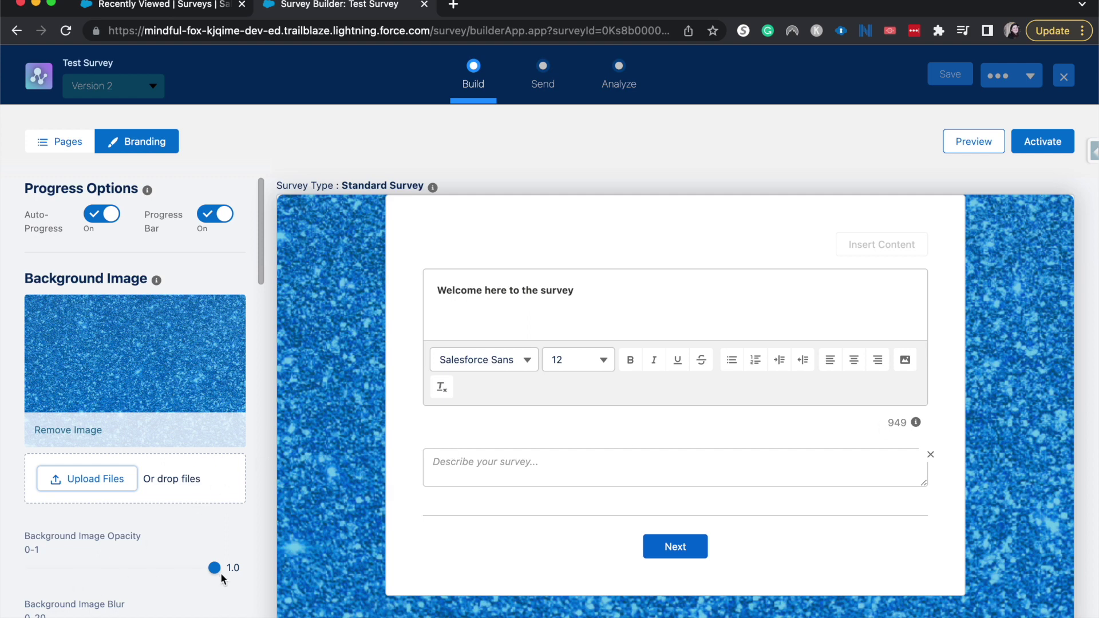
pyautogui.click(215, 568)
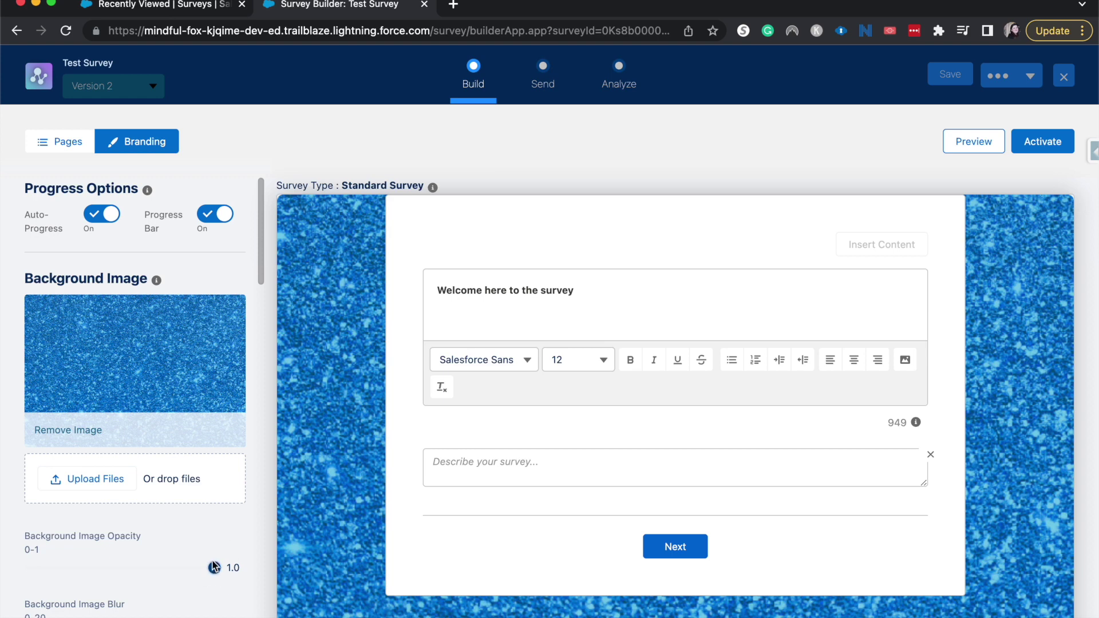
# - Set the background image opacity slider to 0.8 and the blur slider to 5
pyautogui.click(209, 570)
pyautogui.click(210, 571)
pyautogui.moveTo(211, 574); pyautogui.dragTo(178, 572)
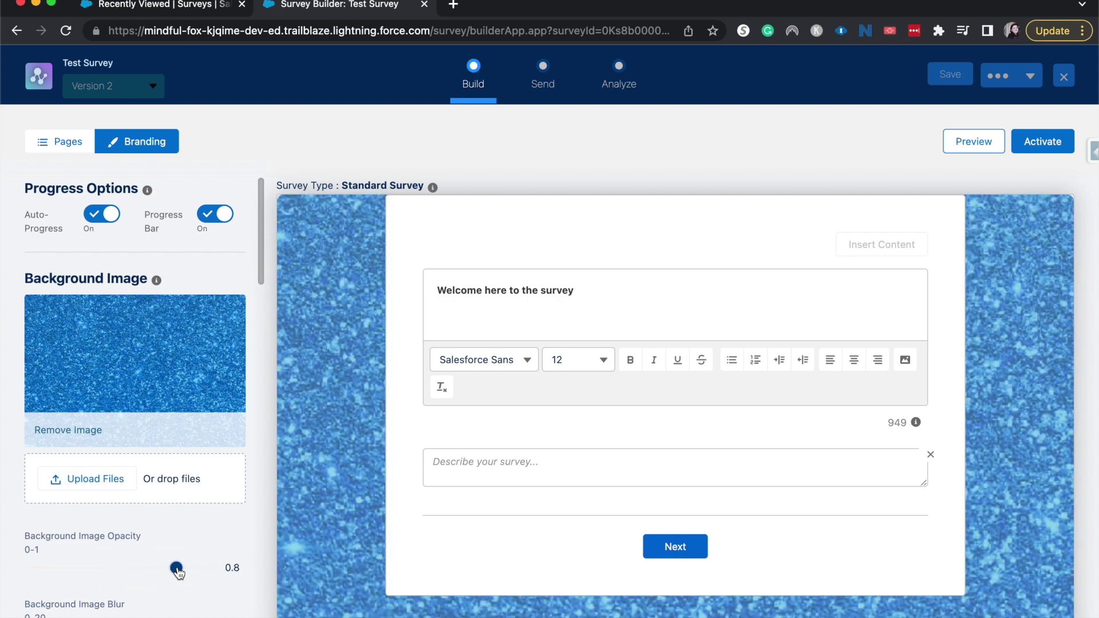
pyautogui.scroll(-3, 178, 572)
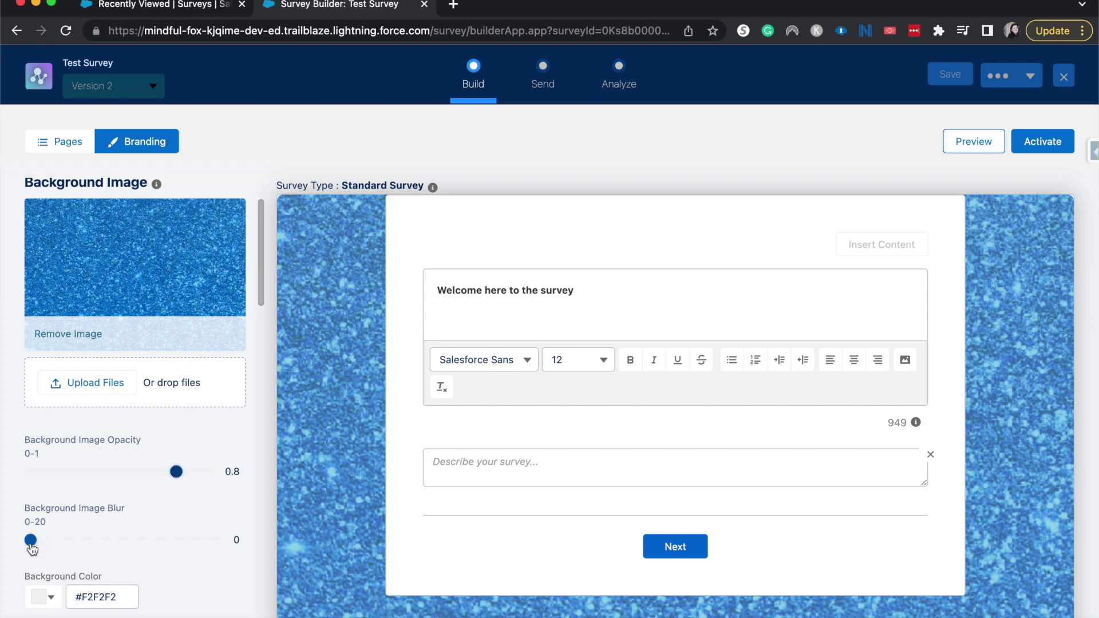
pyautogui.moveTo(29, 541); pyautogui.dragTo(75, 568)
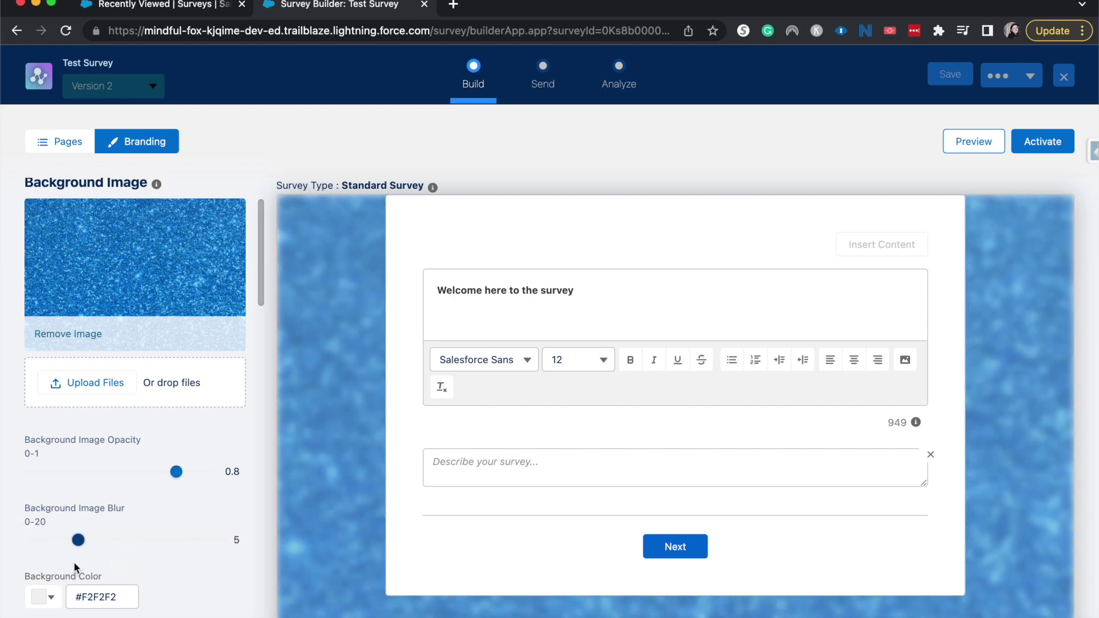
pyautogui.scroll(-2, 75, 567)
# - Try a different hue in the background colour picker, then discard the change
pyautogui.click(51, 534)
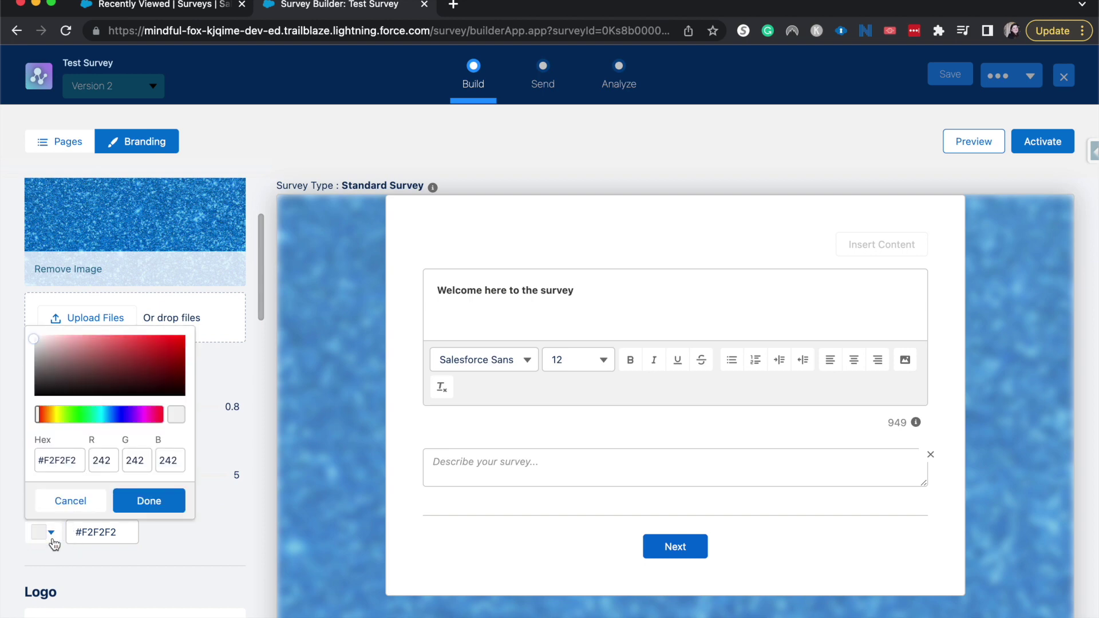
pyautogui.click(156, 421)
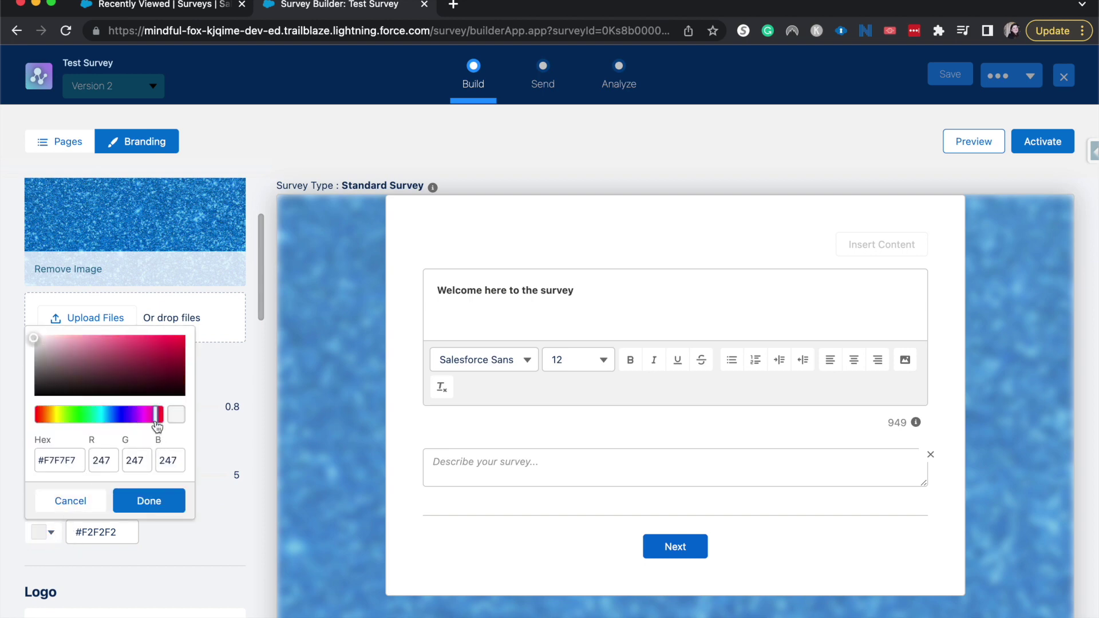
pyautogui.moveTo(155, 424); pyautogui.dragTo(22, 422)
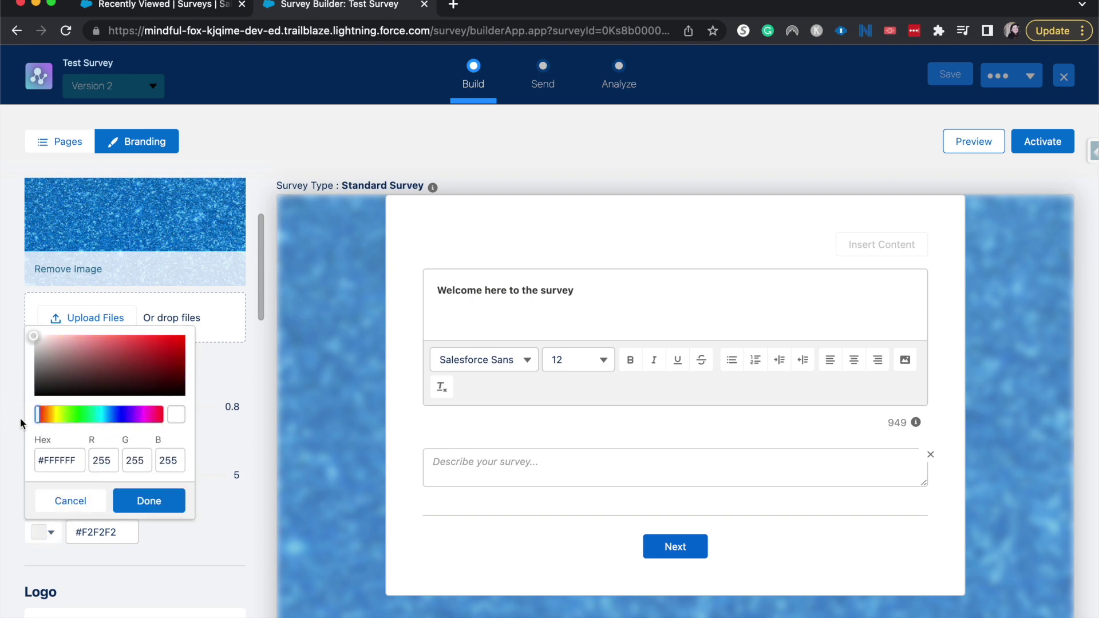
pyautogui.click(70, 501)
# - Remove the glitter background image and set the background colour to dark red #5F0A0A
pyautogui.click(85, 270)
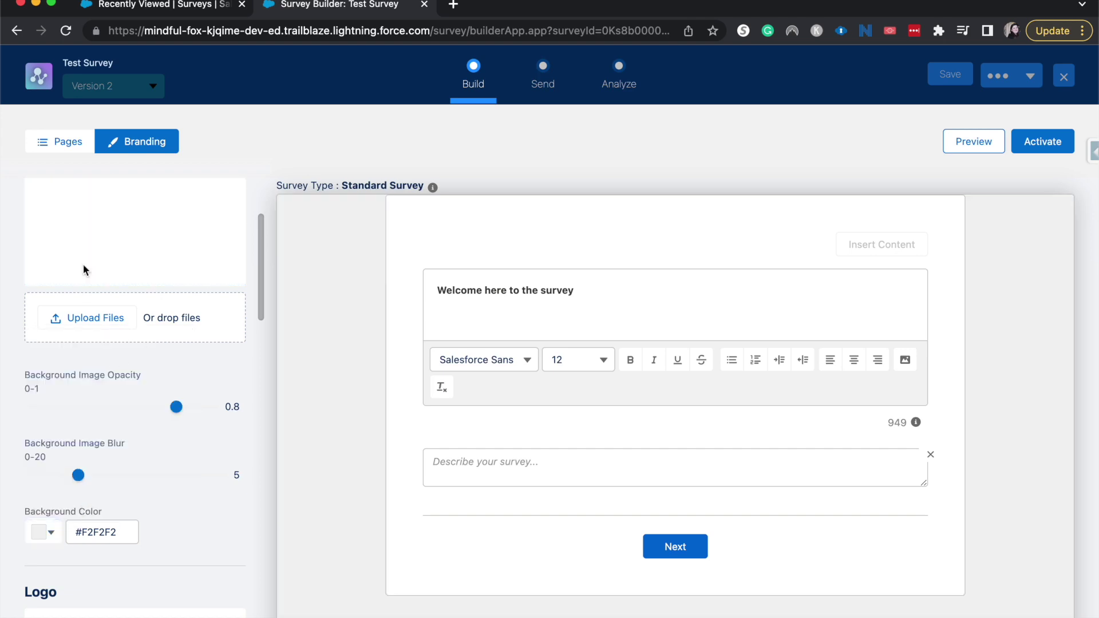
pyautogui.click(48, 533)
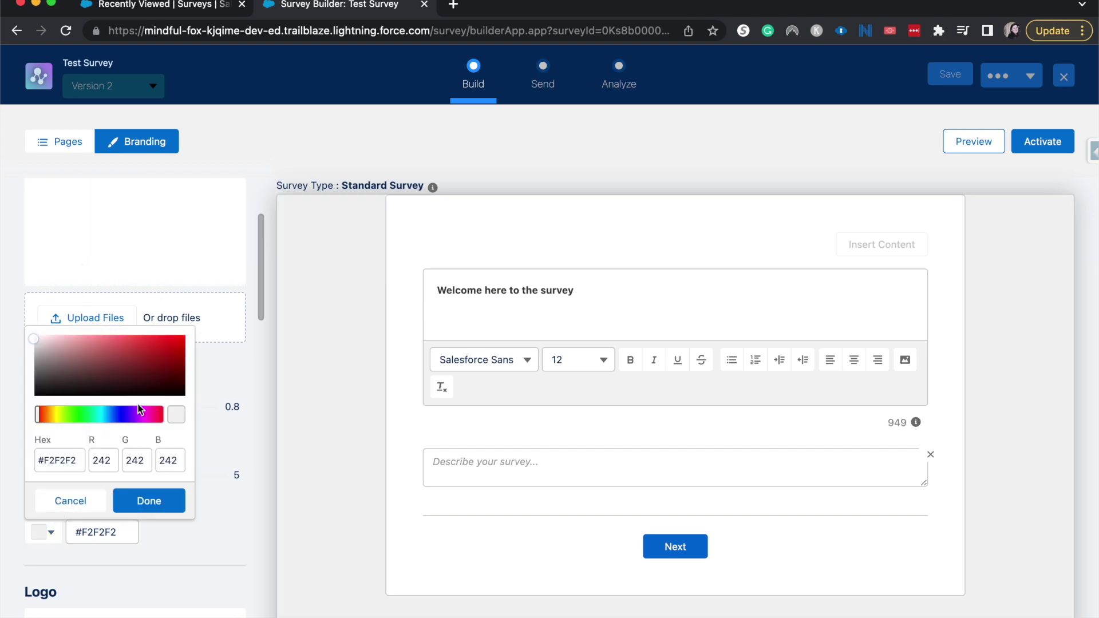
pyautogui.click(169, 376)
pyautogui.click(163, 502)
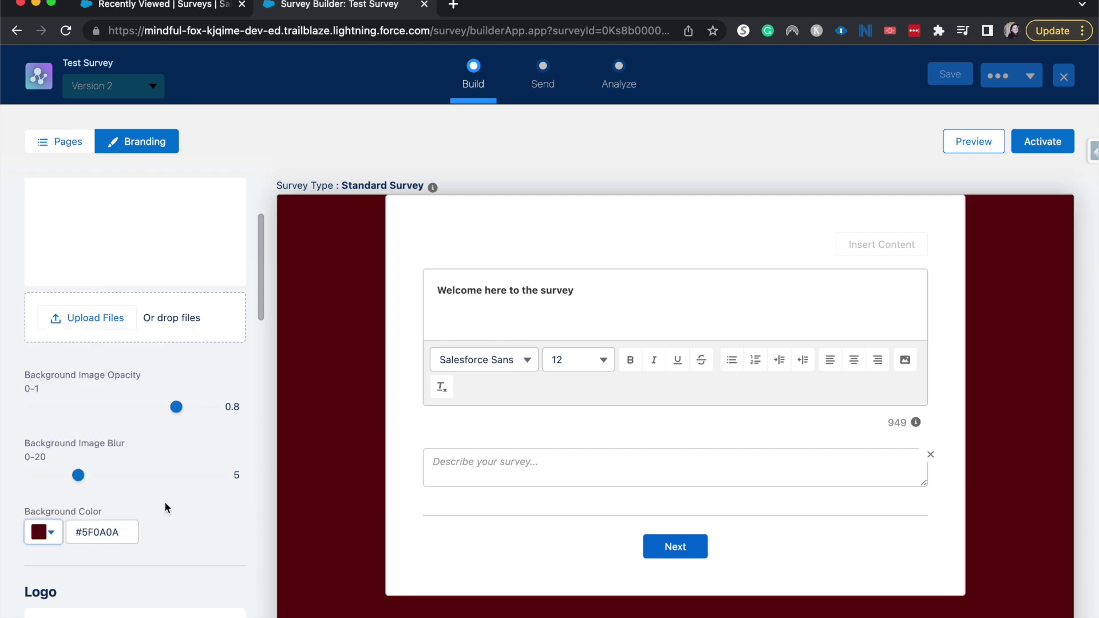
# - Set the Next Button Label to 'Next question'
pyautogui.scroll(-5, 165, 506)
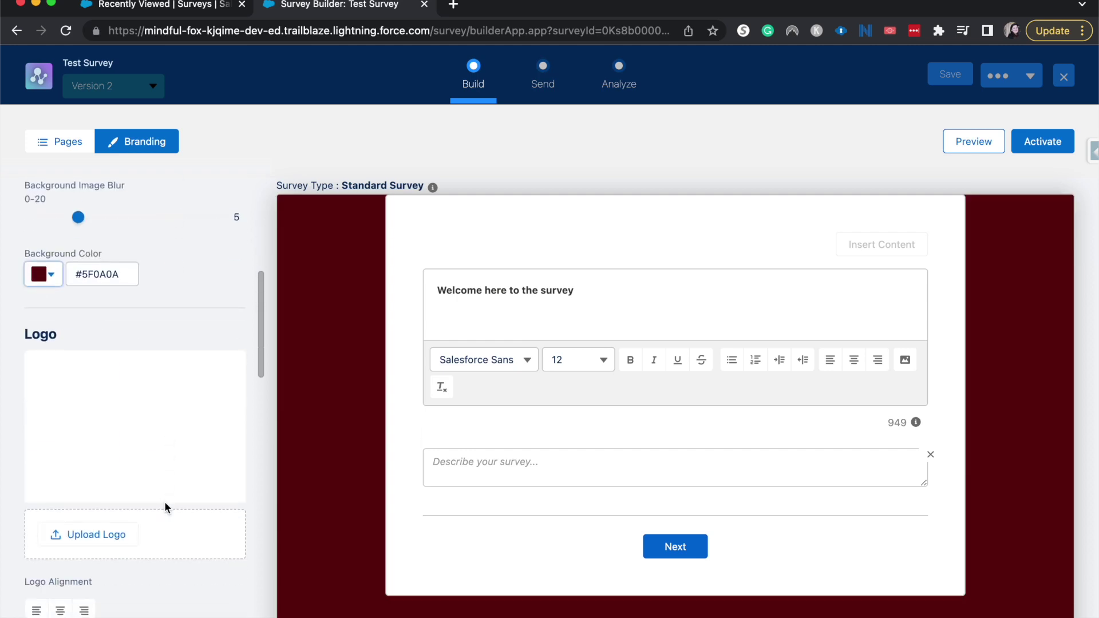
pyautogui.scroll(-1, 164, 501)
pyautogui.scroll(-1, 123, 420)
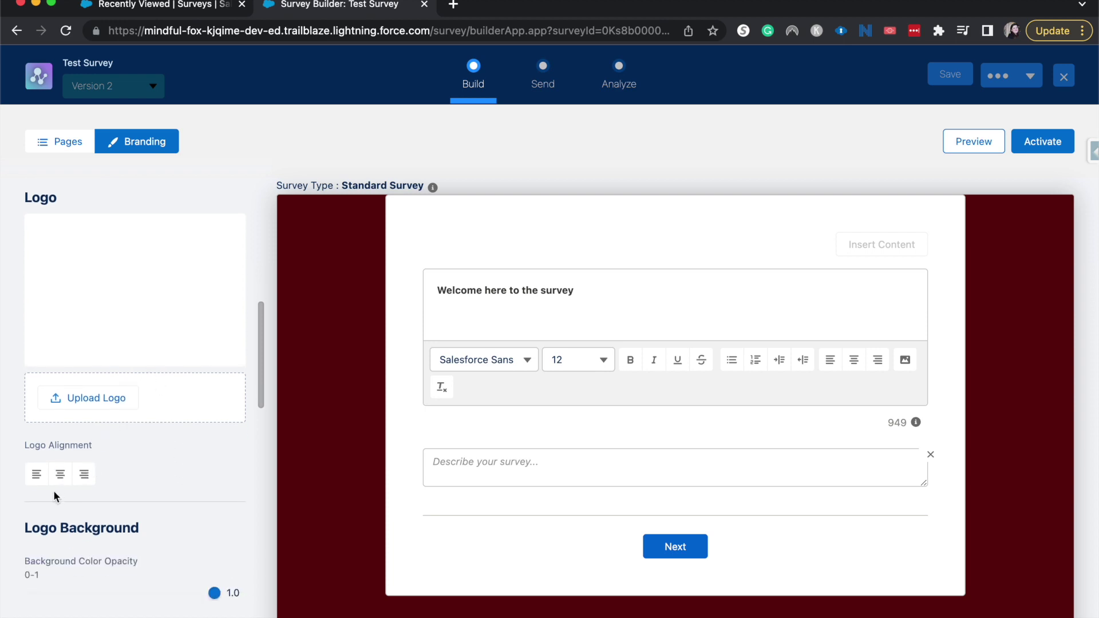
pyautogui.scroll(-2, 54, 493)
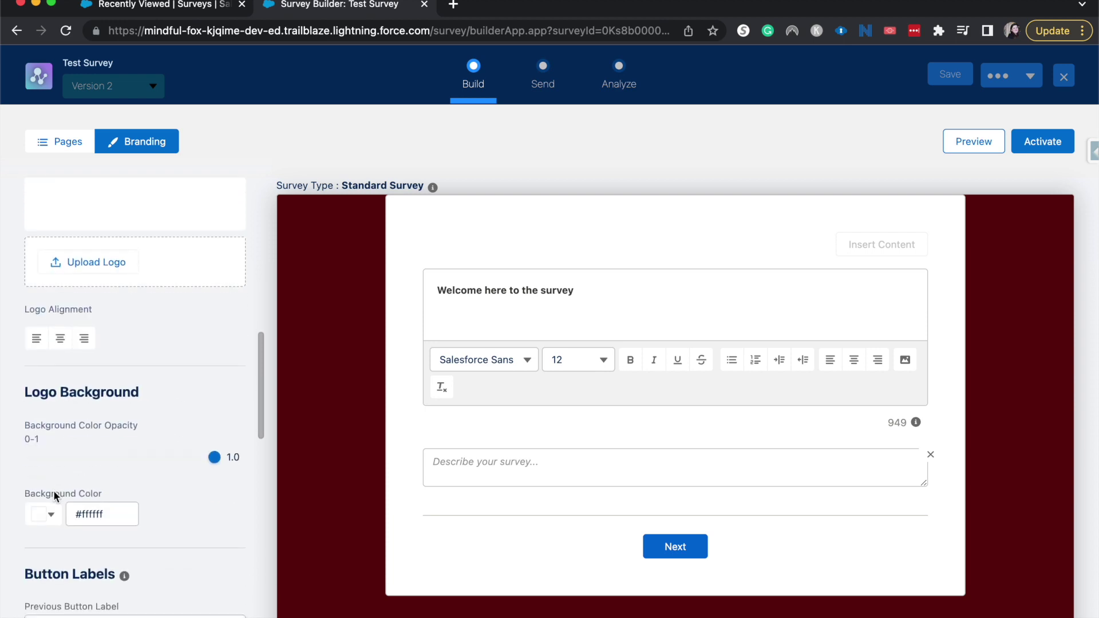
pyautogui.scroll(-3, 53, 490)
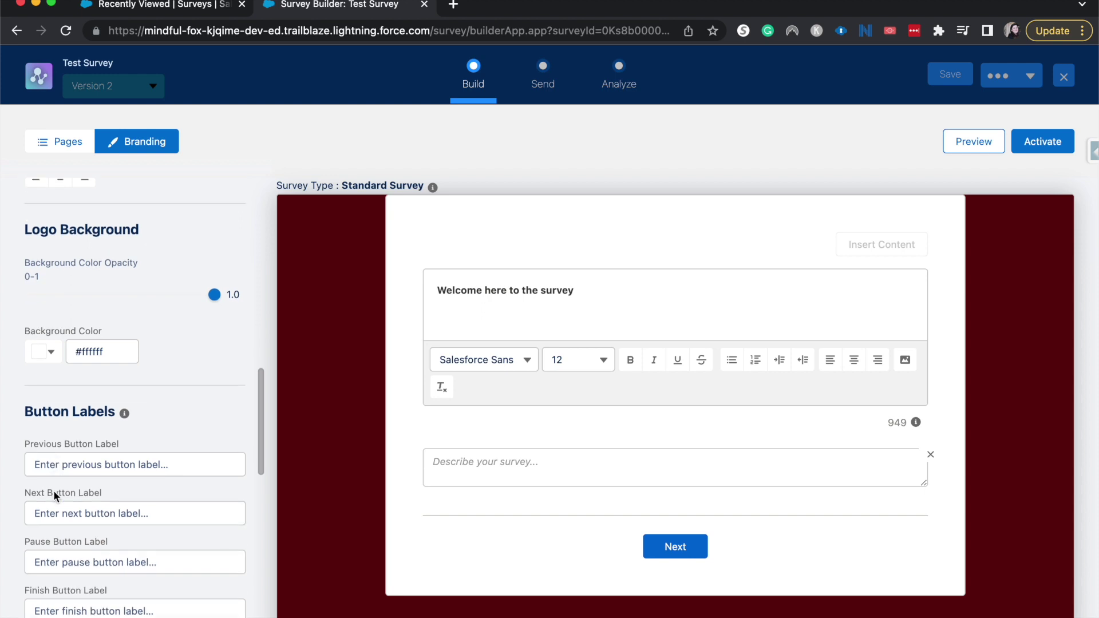
pyautogui.click(128, 451)
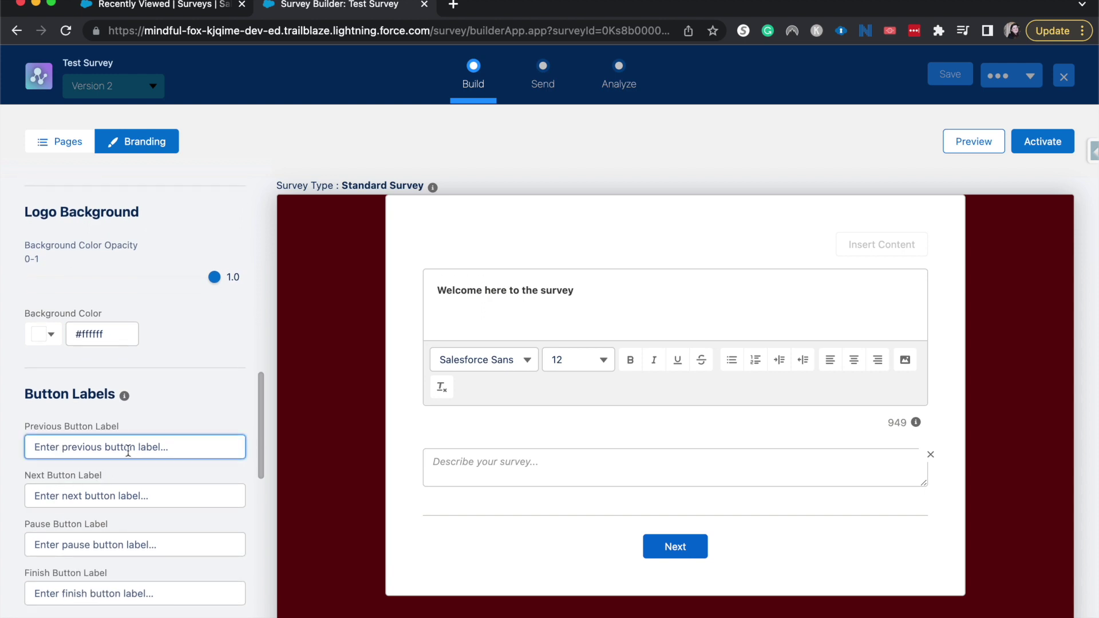
pyautogui.scroll(-1, 128, 451)
pyautogui.click(128, 450)
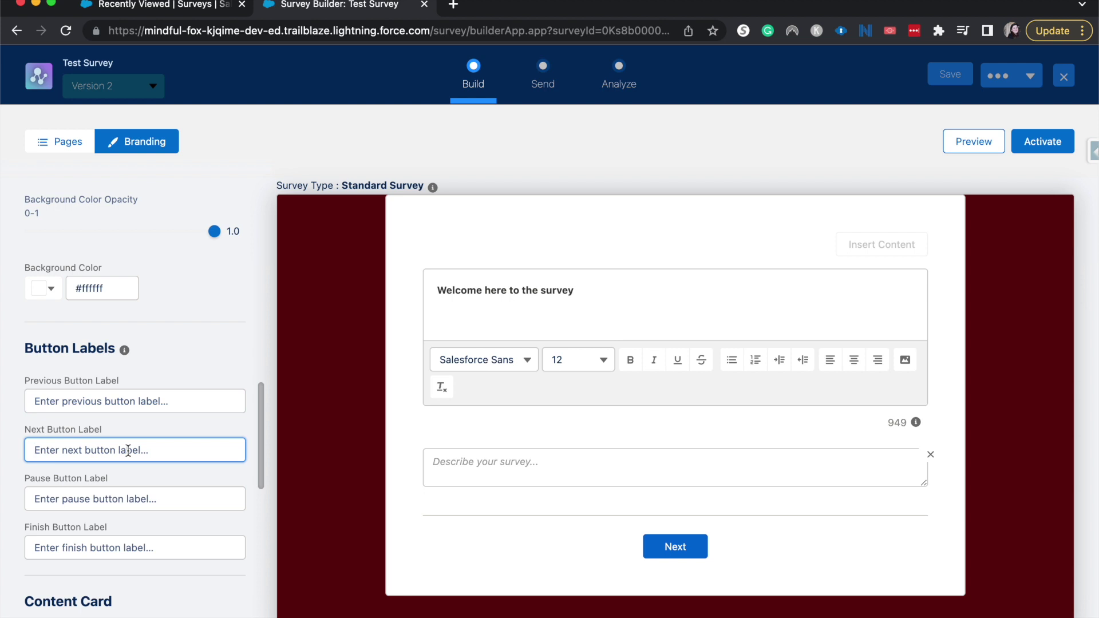
pyautogui.write('Next question')
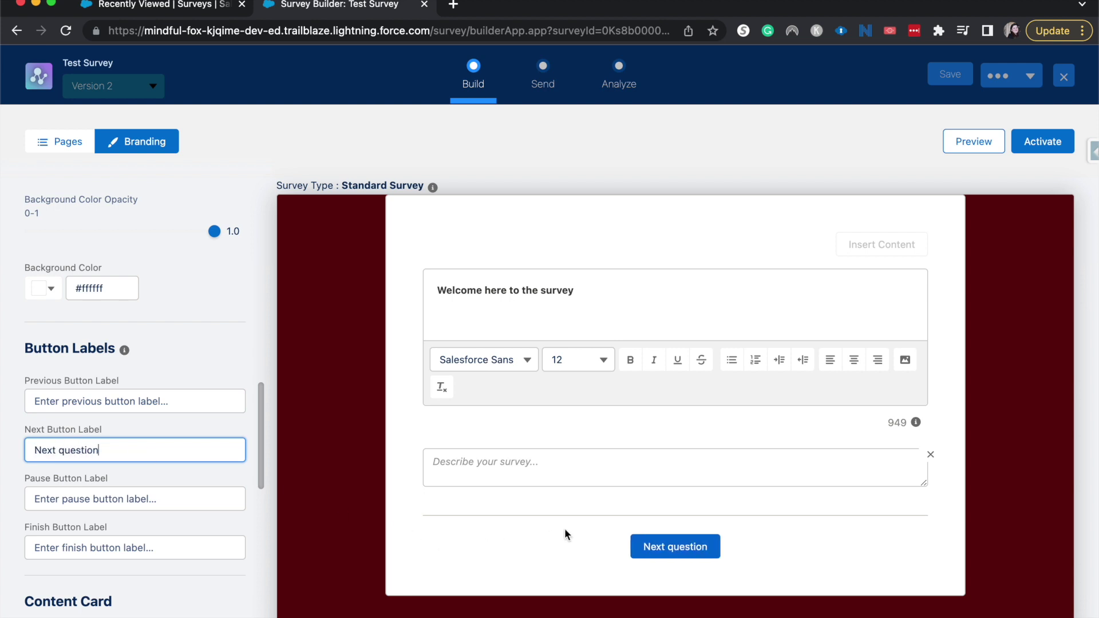
pyautogui.click(763, 561)
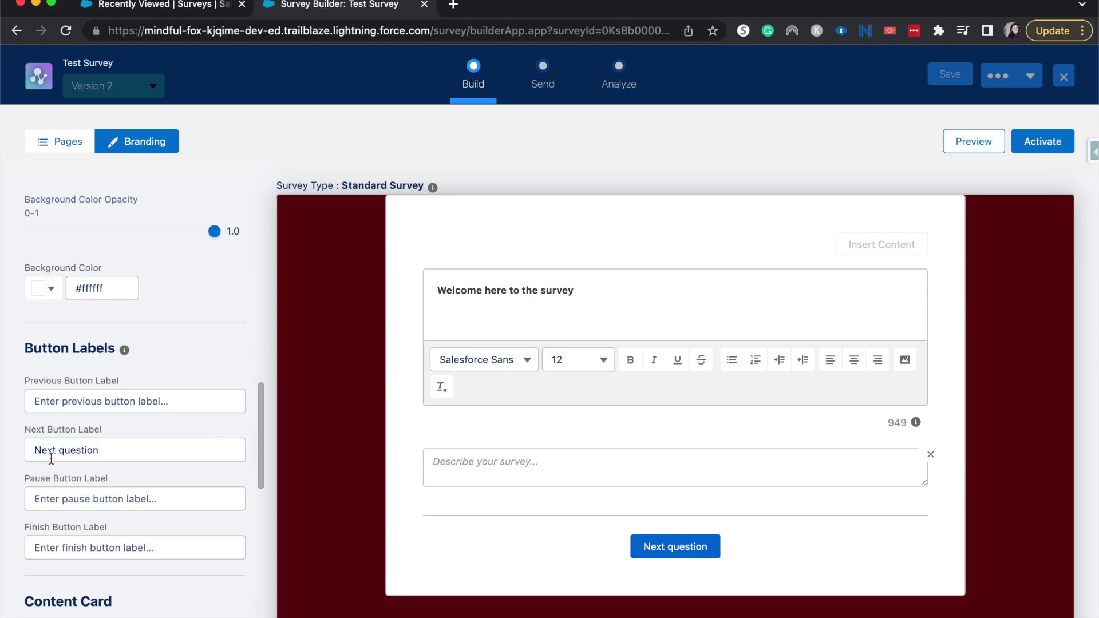
# - Set the Finish Button Label to 'Complete'
pyautogui.scroll(-2, 49, 455)
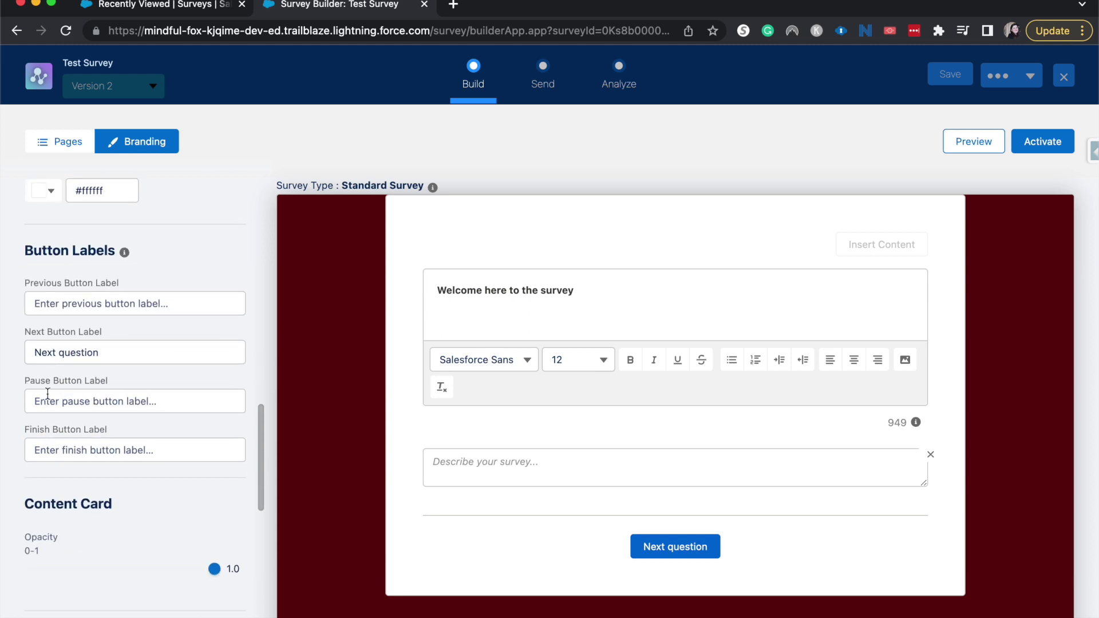
pyautogui.click(47, 450)
pyautogui.write('Co')
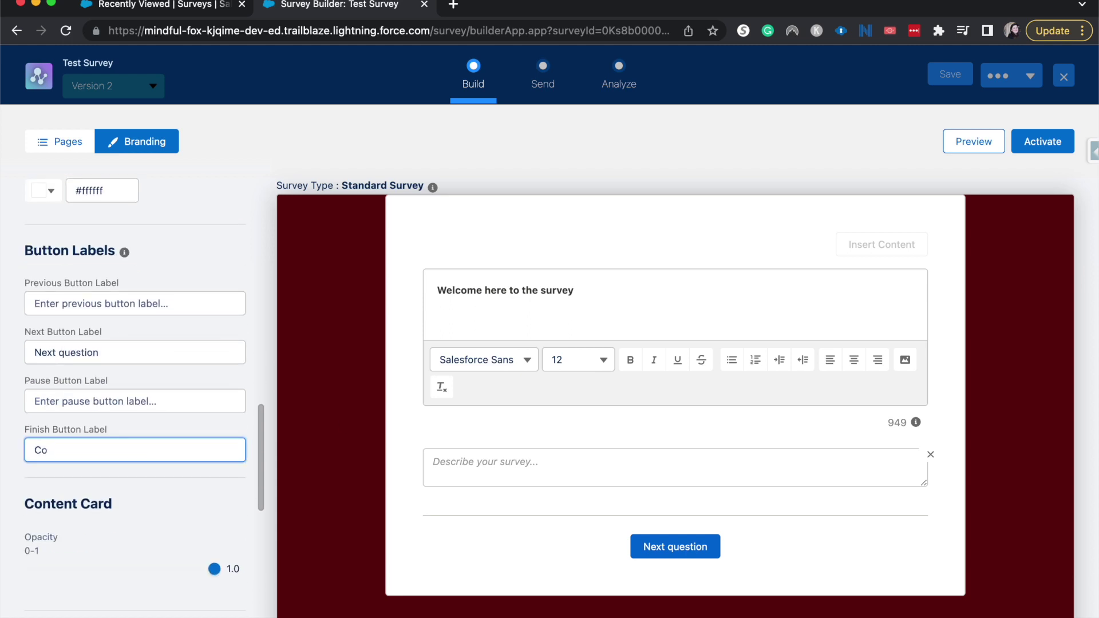
pyautogui.write('mplete')
pyautogui.click(180, 490)
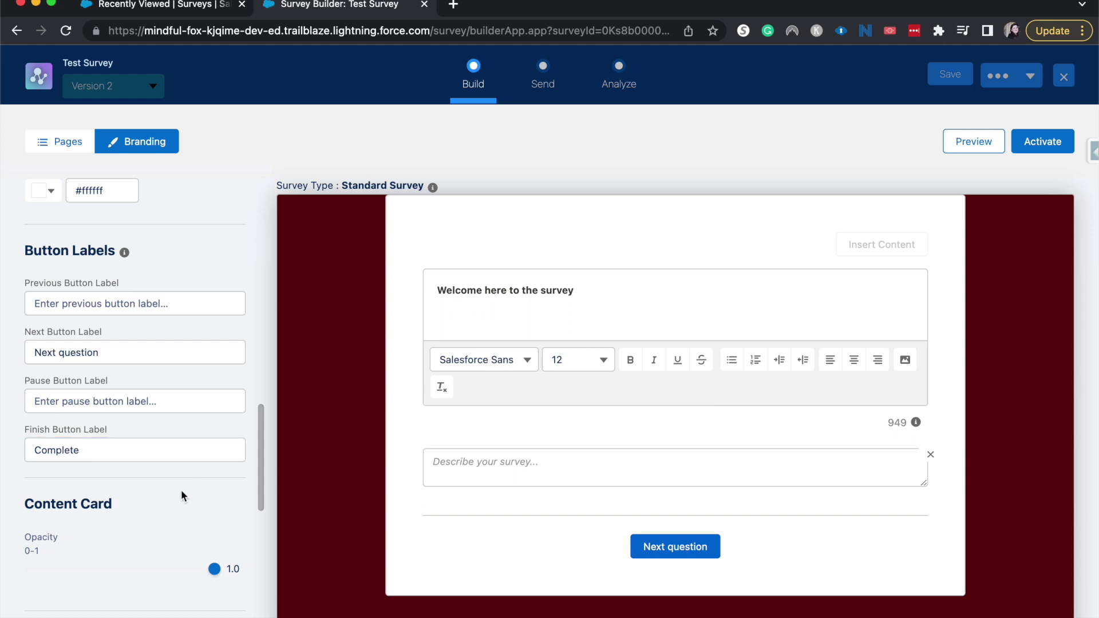
pyautogui.scroll(-3, 181, 490)
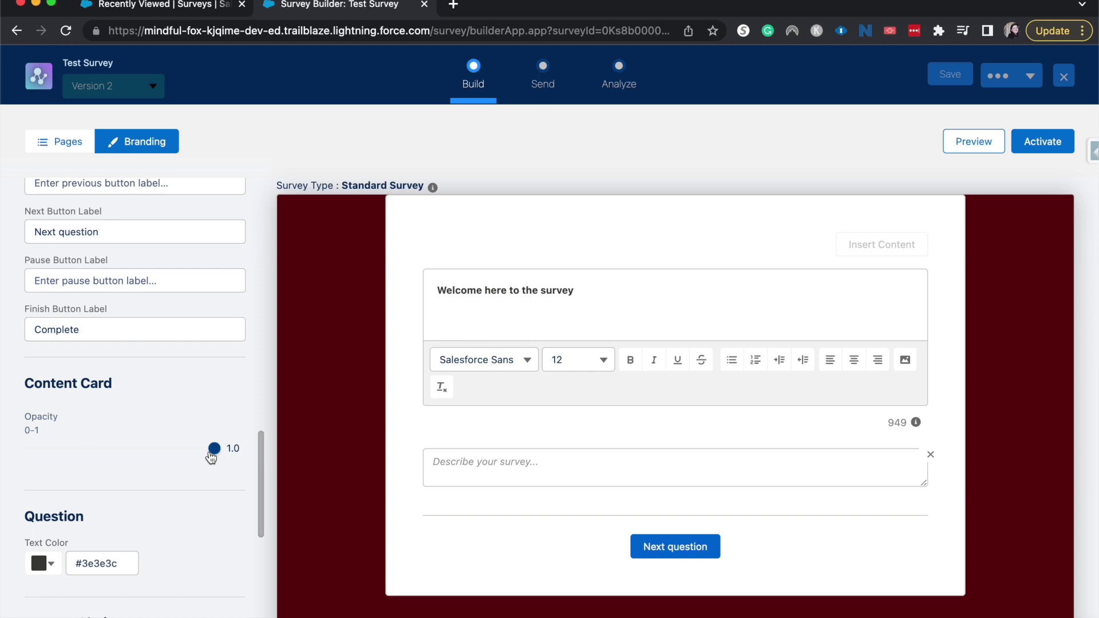
# - Try a yellow-green question text colour and inspect the recoloured welcome text
pyautogui.scroll(-3, 209, 458)
pyautogui.click(42, 467)
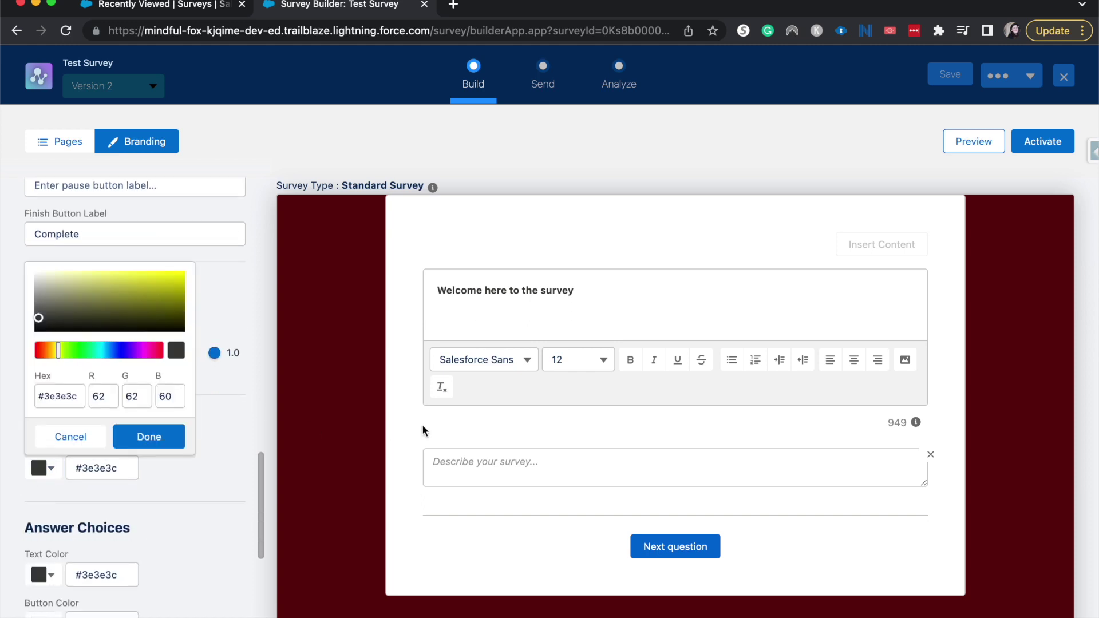
pyautogui.scroll(3, 481, 269)
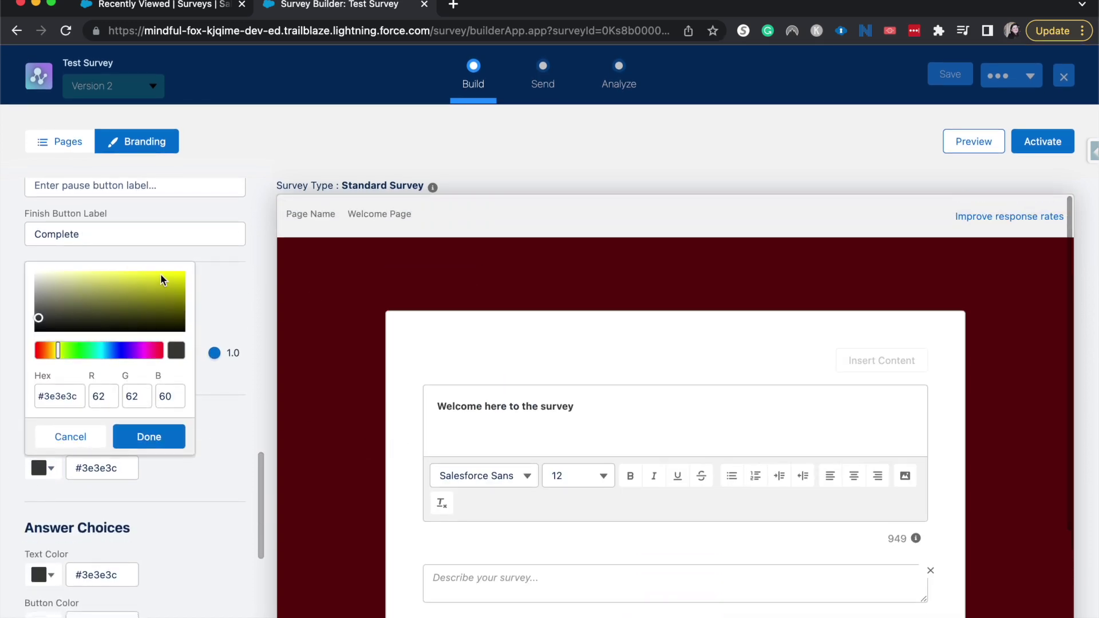
pyautogui.click(140, 286)
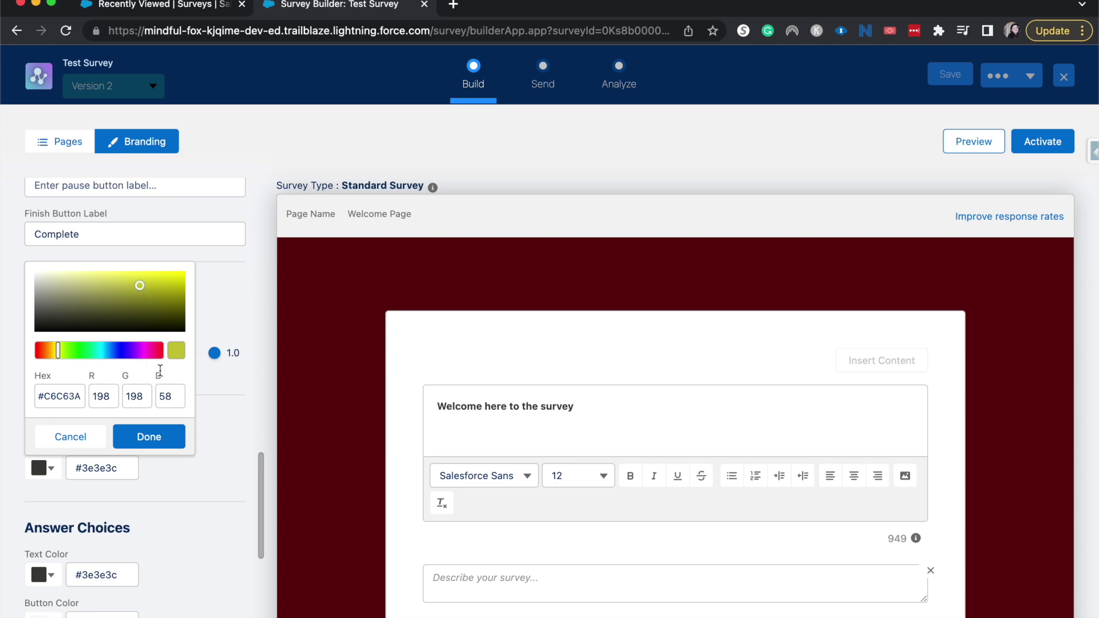
pyautogui.click(148, 437)
pyautogui.click(580, 400)
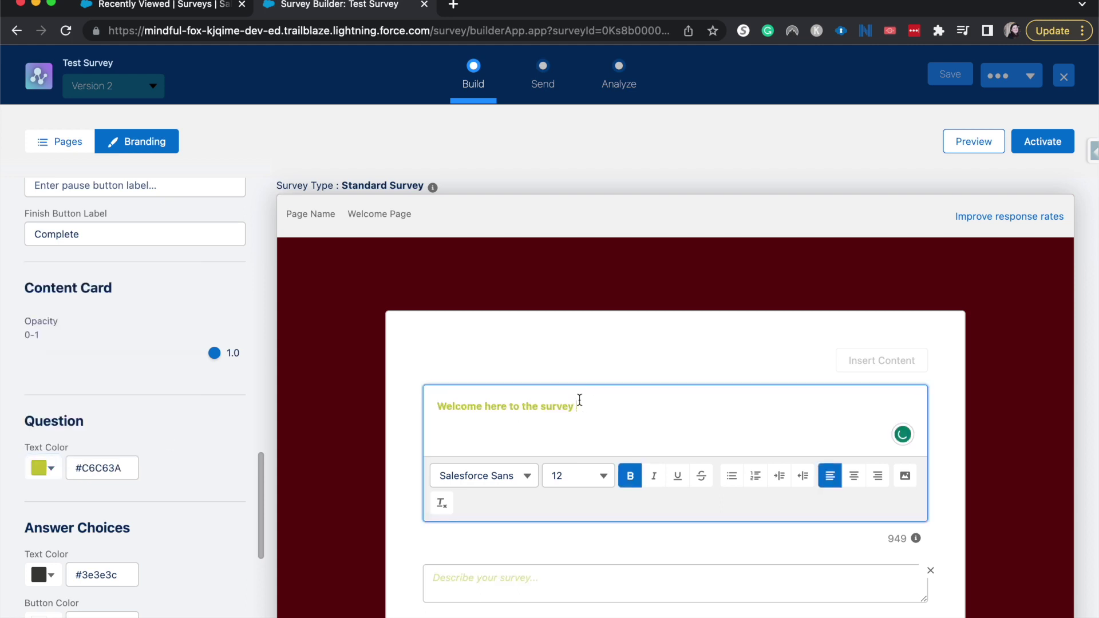
# - Change the question text colour to purple #403BCD
pyautogui.click(38, 470)
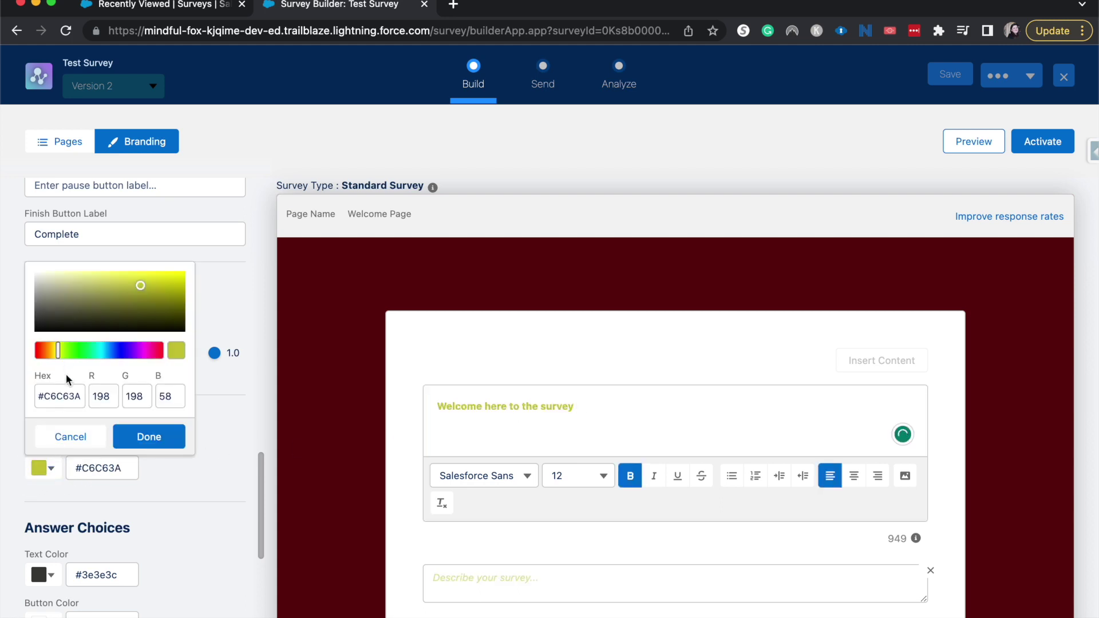
pyautogui.click(122, 358)
pyautogui.click(137, 437)
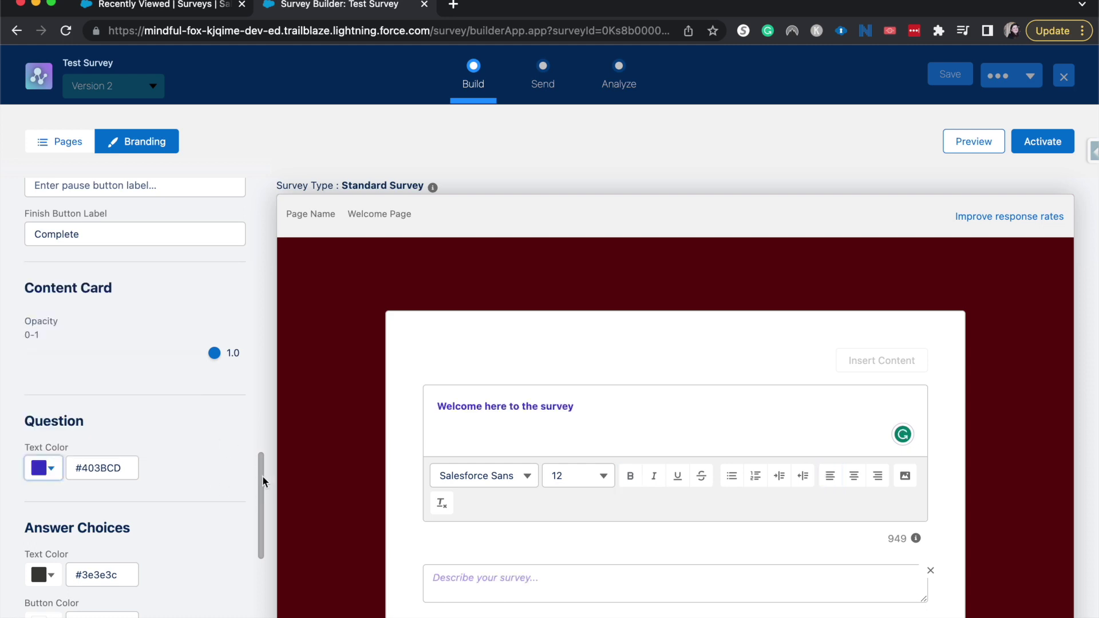
pyautogui.scroll(-3, 262, 476)
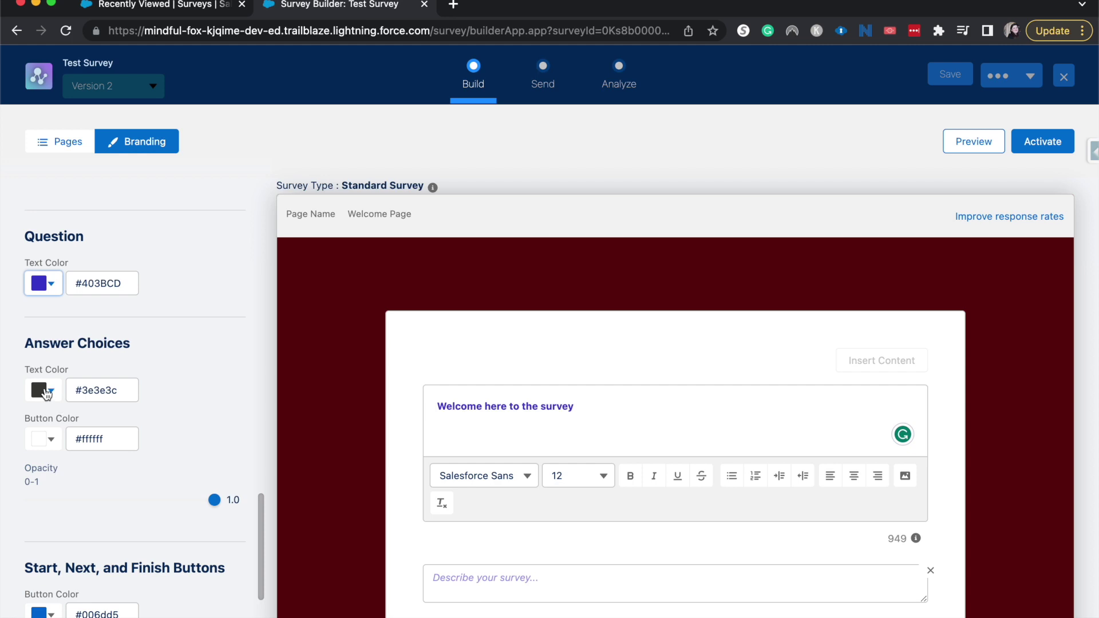
# - Set the Button Color for Start, Next and Finish buttons to magenta #DA12B5
pyautogui.scroll(-2, 112, 429)
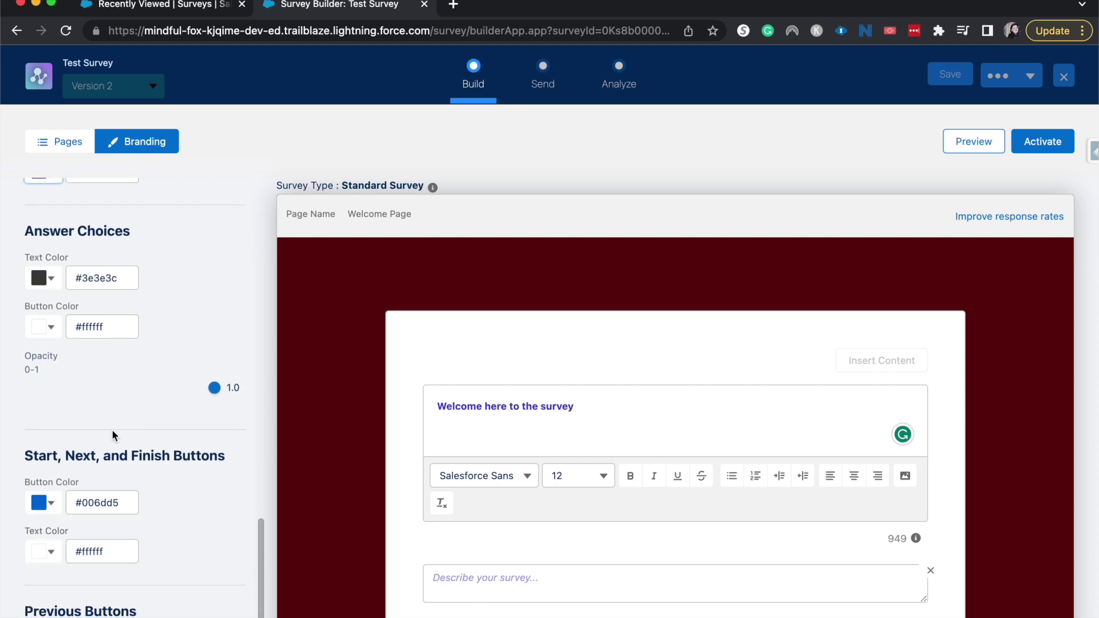
pyautogui.scroll(-3, 54, 317)
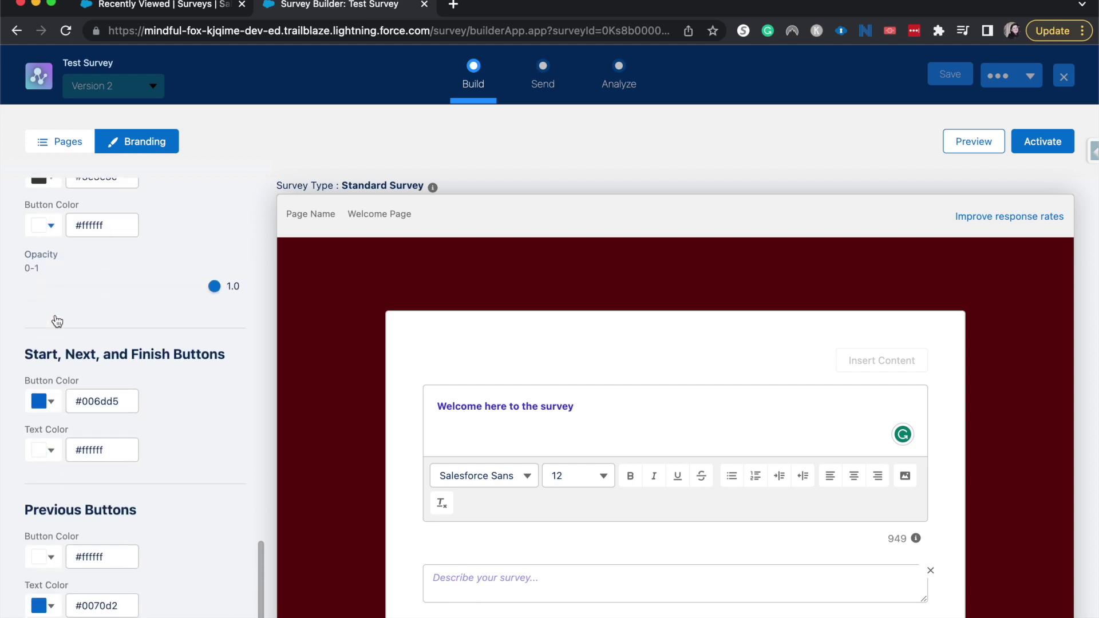
pyautogui.scroll(1, 134, 331)
pyautogui.scroll(-1, 195, 343)
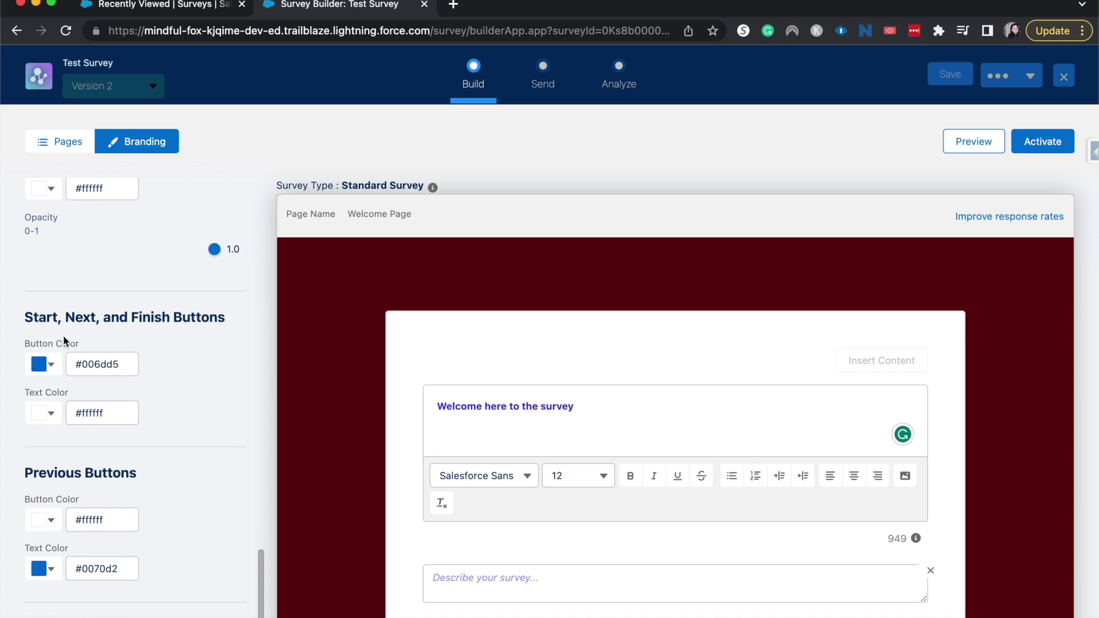
pyautogui.scroll(-1, 63, 355)
pyautogui.scroll(-3, 490, 395)
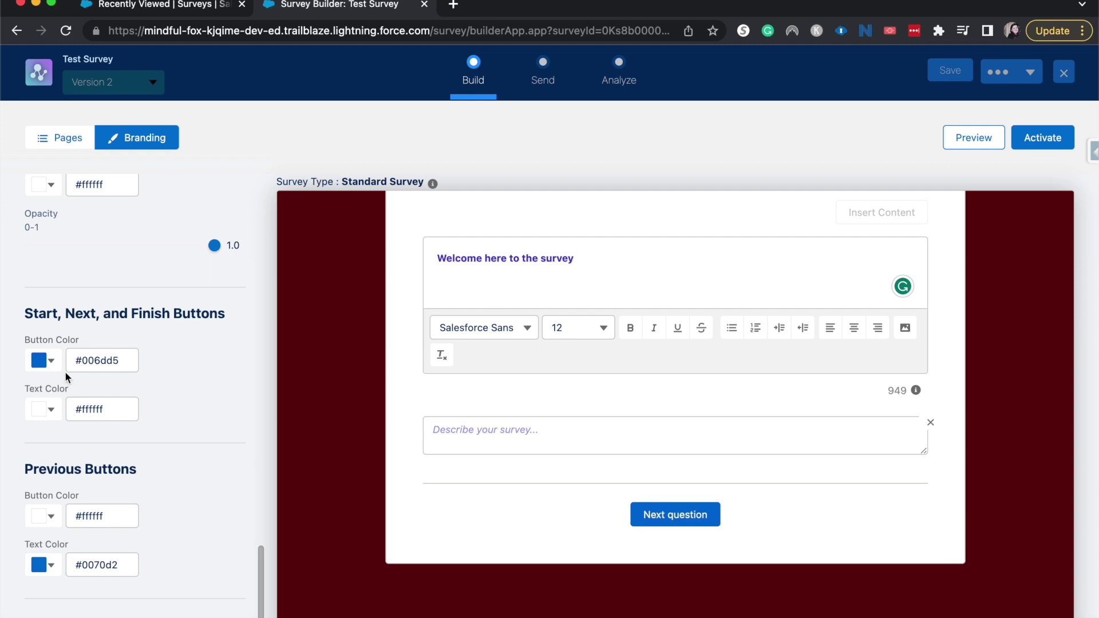
pyautogui.click(49, 362)
pyautogui.moveTo(133, 464); pyautogui.dragTo(144, 463)
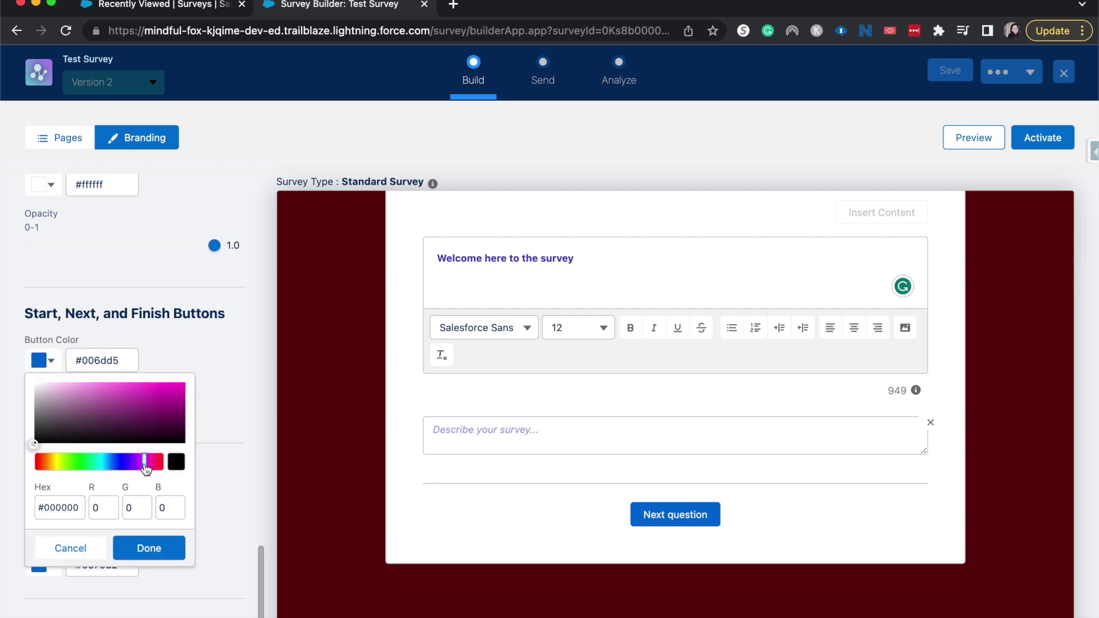
pyautogui.moveTo(170, 404); pyautogui.dragTo(170, 392)
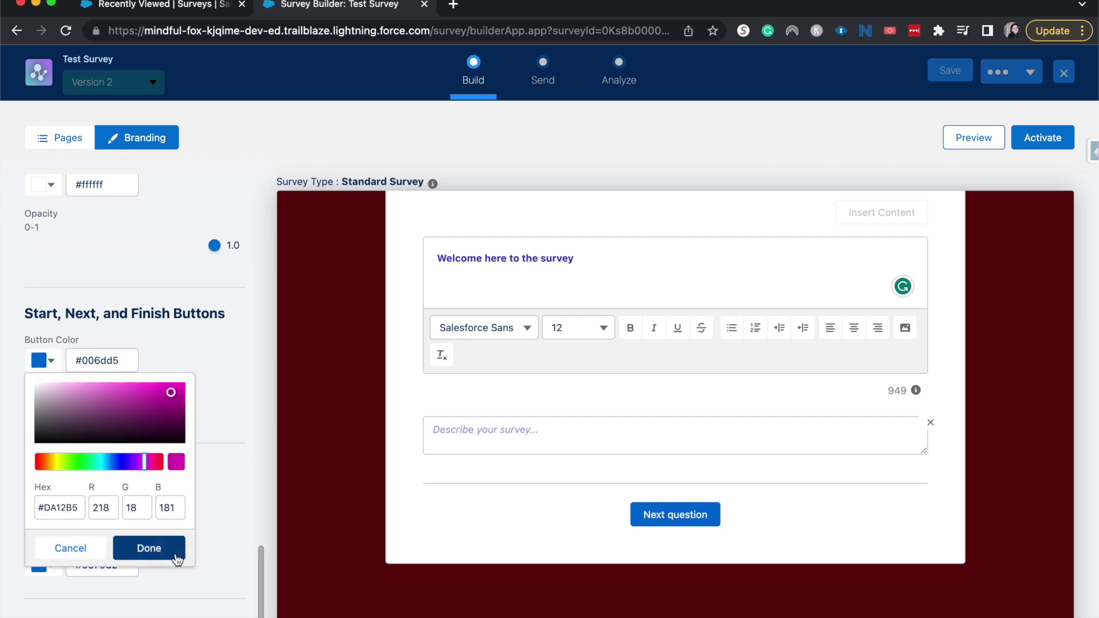
pyautogui.click(148, 547)
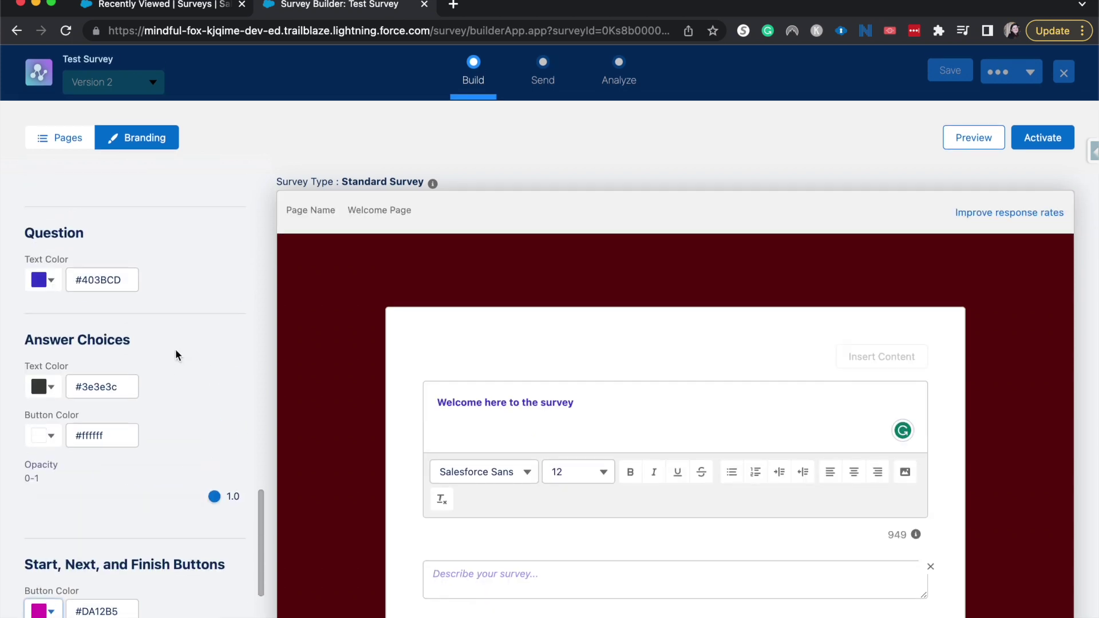
pyautogui.scroll(10, 175, 349)
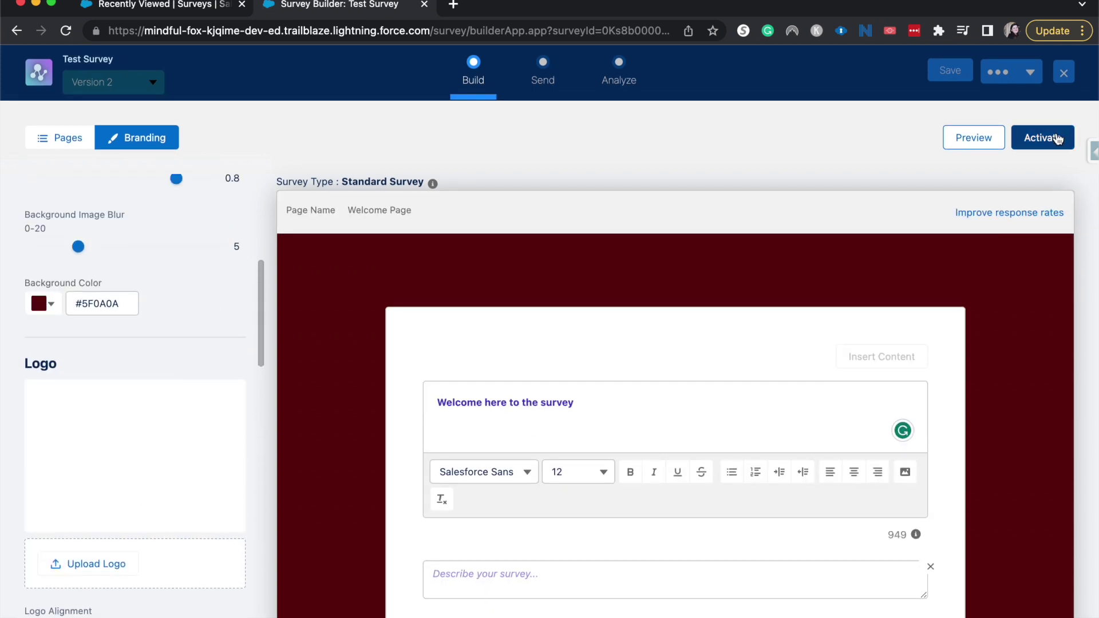
# - Save Test Survey version 2, activate it, and accept the activation prompt
pyautogui.click(961, 70)
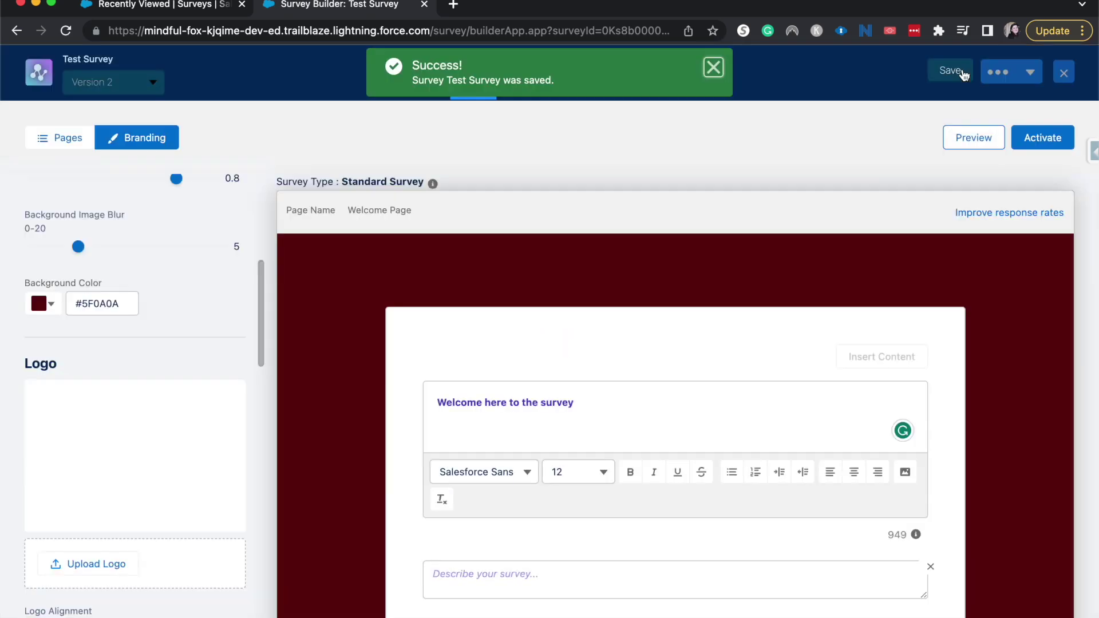
pyautogui.click(1053, 143)
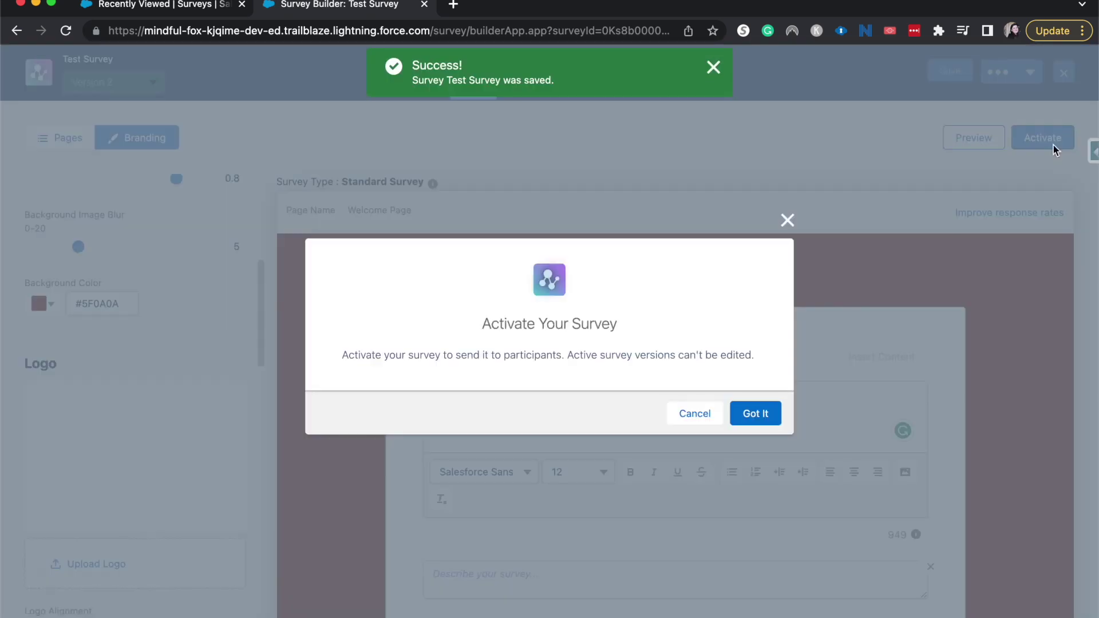
pyautogui.click(754, 414)
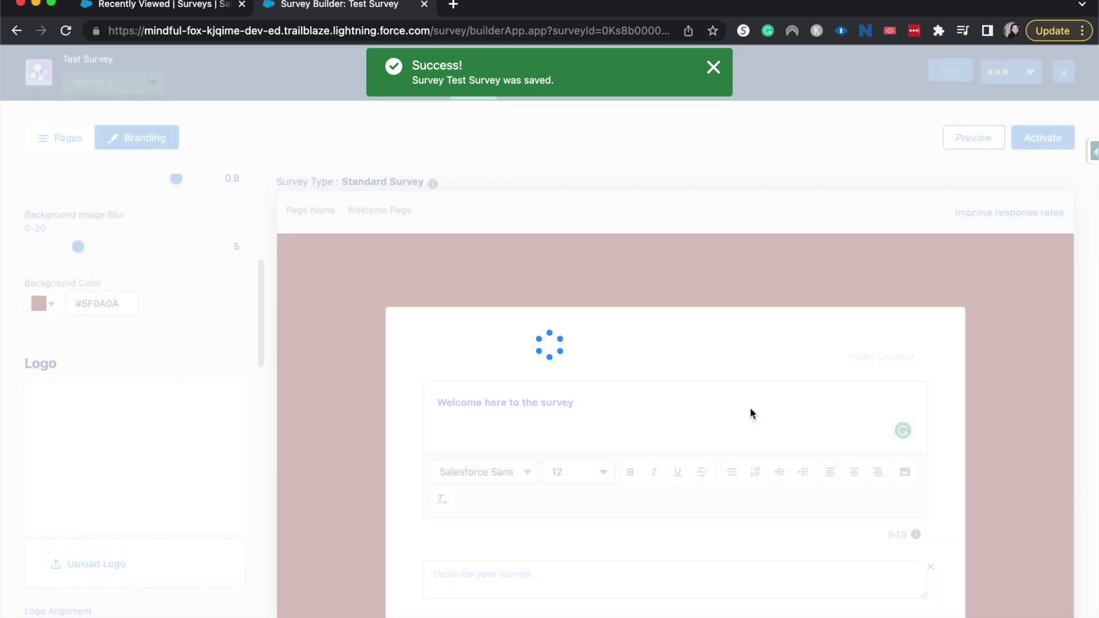